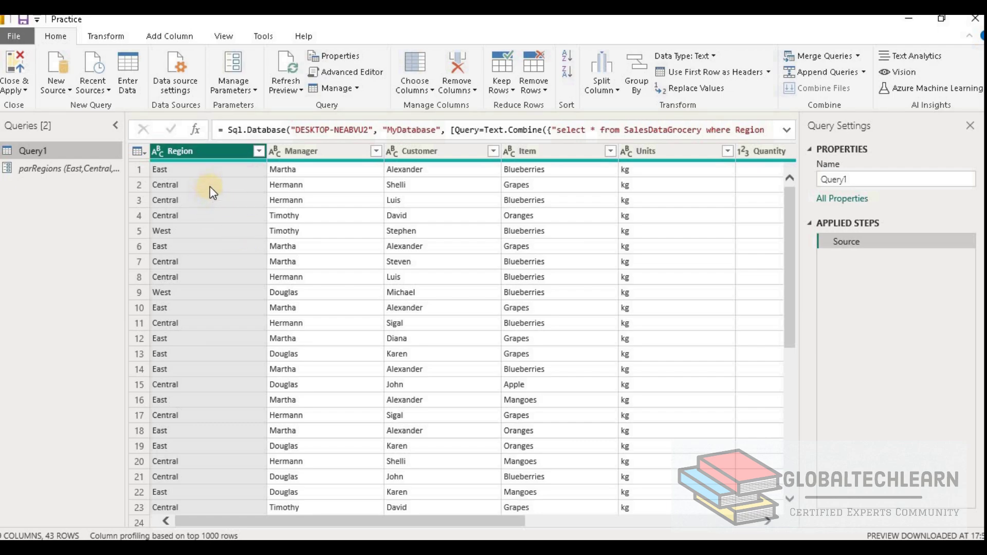
Step: Examine the values offered in the Region column's filter list of Query1
{"action": "left_click", "coordinate": [211, 171]}
{"action": "left_click", "coordinate": [211, 149]}
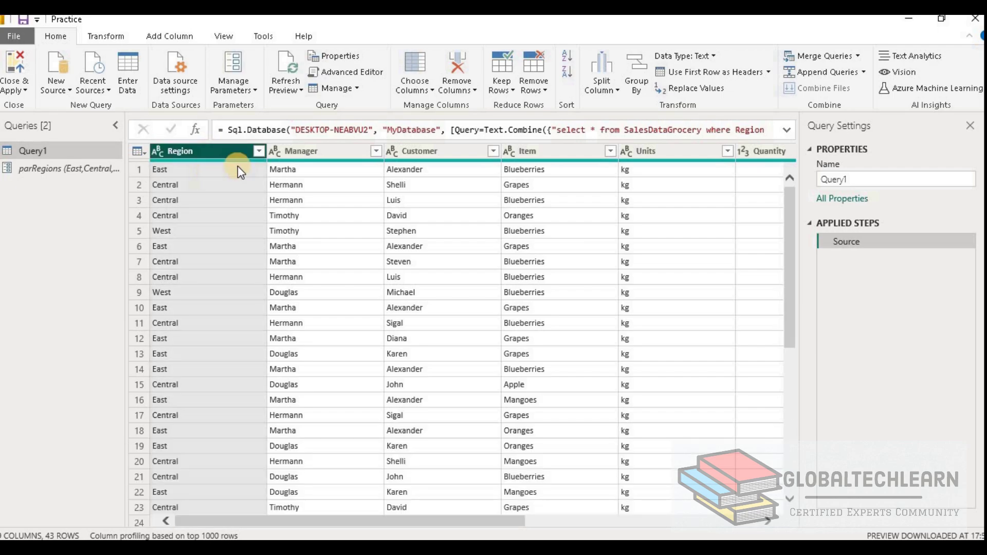
{"action": "left_click", "coordinate": [259, 152]}
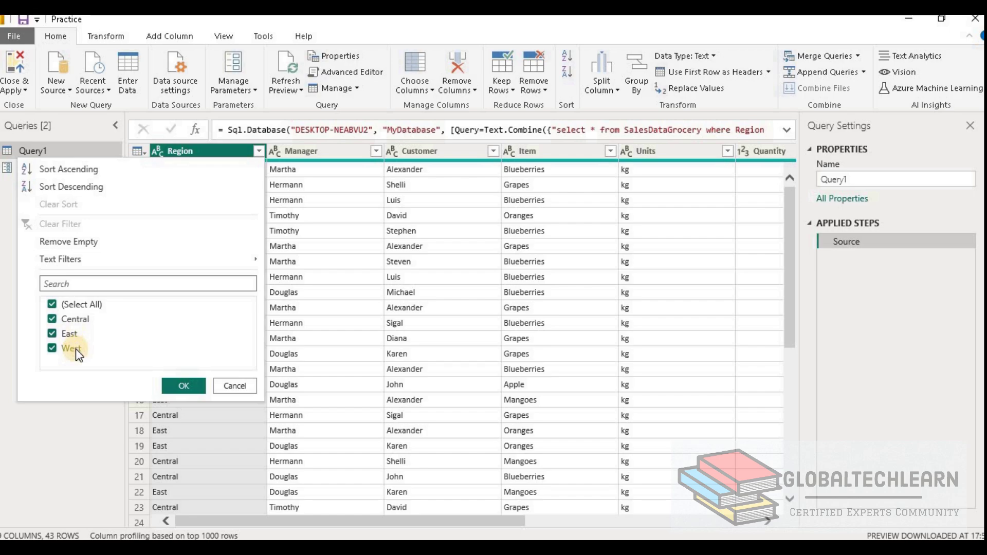
{"action": "left_click", "coordinate": [241, 387]}
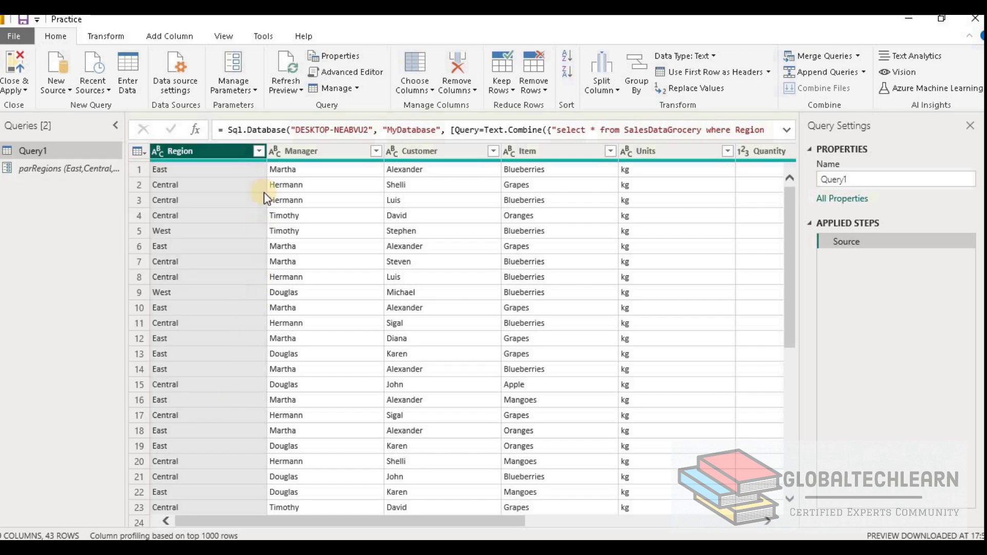
Step: Filter the Region column of Query1 to exclude West
{"action": "left_click", "coordinate": [259, 151]}
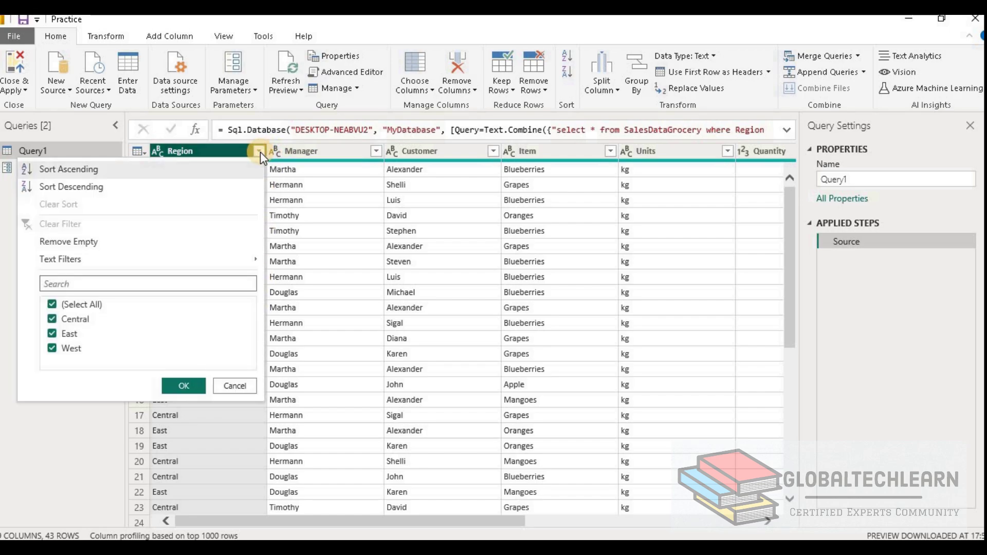
{"action": "left_click", "coordinate": [52, 348]}
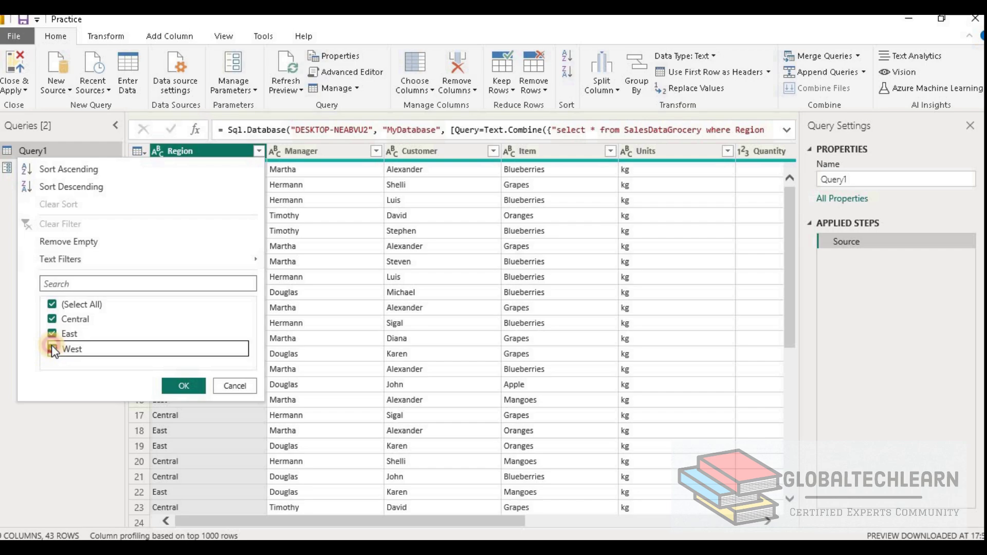
{"action": "left_click", "coordinate": [186, 386]}
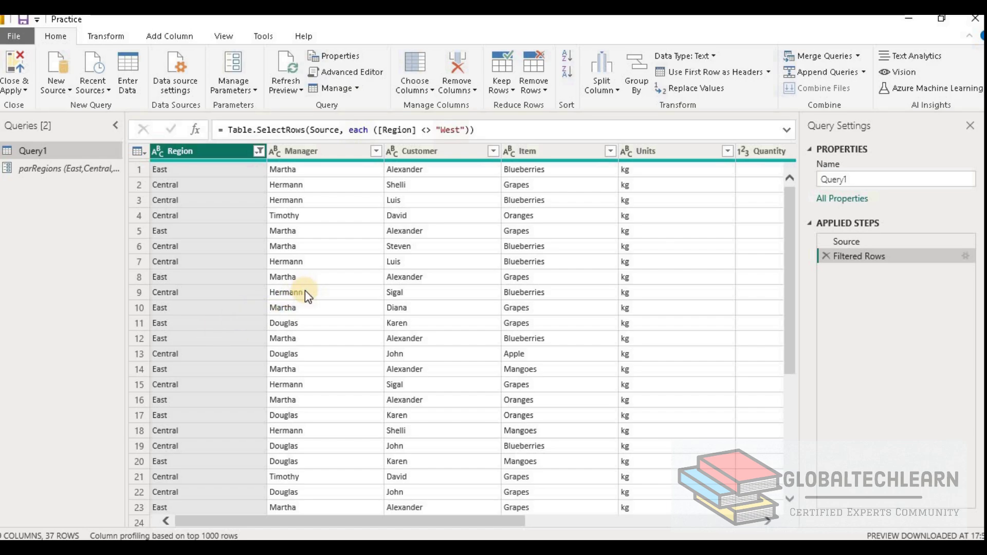
Step: Review the Region filter selection and delete the Filtered Rows step from Query1
{"action": "left_click", "coordinate": [260, 152]}
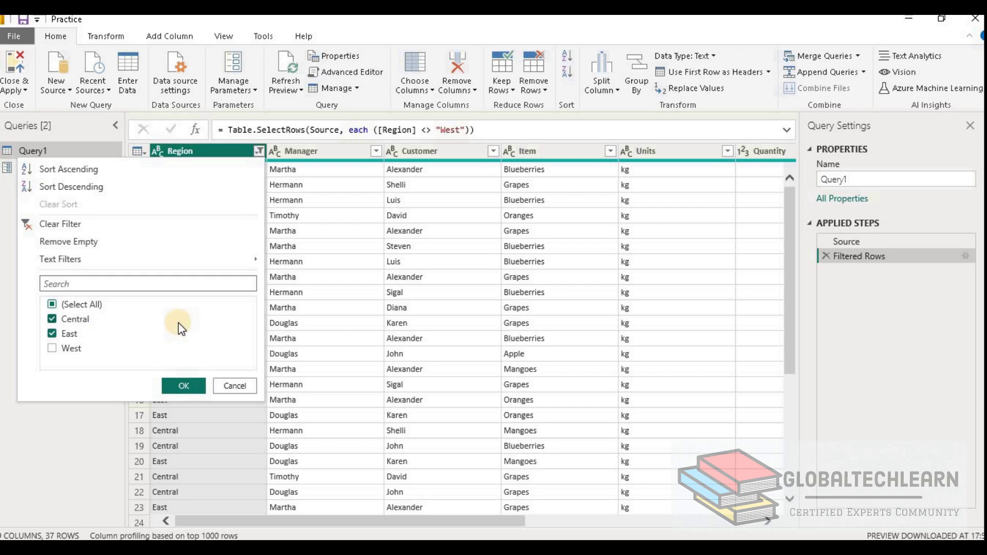
{"action": "left_click", "coordinate": [180, 386]}
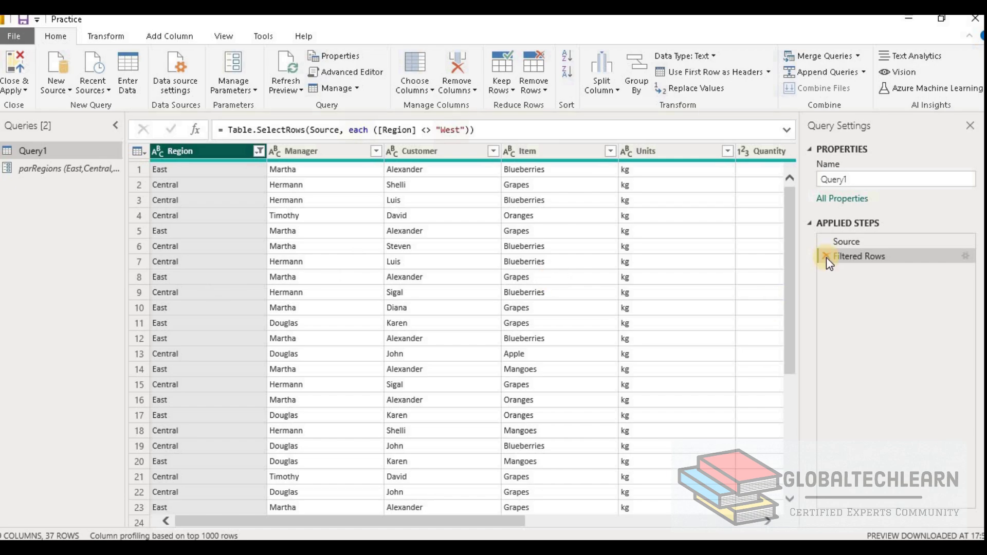
{"action": "left_click", "coordinate": [826, 256]}
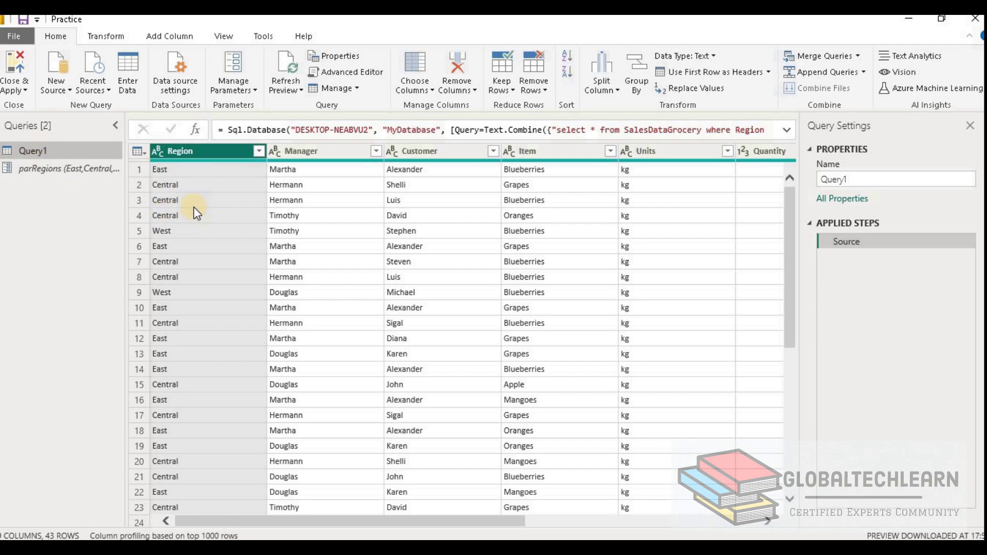
Step: Set the current value of the parRegions parameter to East,Central and reopen Query1
{"action": "left_click", "coordinate": [47, 173]}
{"action": "left_click", "coordinate": [226, 152]}
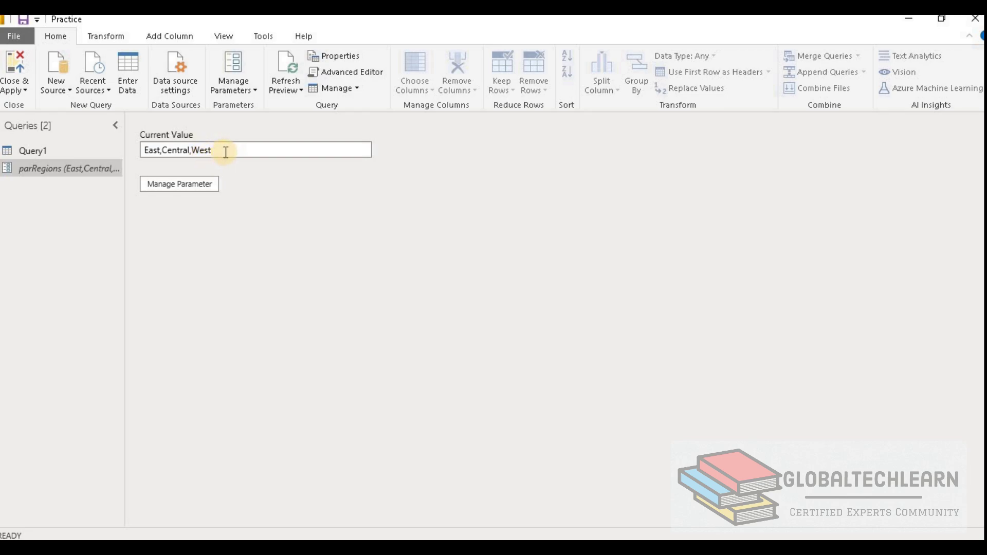
{"action": "key", "text": "BackSpace"}
{"action": "key", "text": "BackSpace"}
{"action": "key", "text": "BackSpace"}
{"action": "key", "text": "BackSpace"}
{"action": "key", "text": "BackSpace"}
{"action": "left_click", "coordinate": [64, 166]}
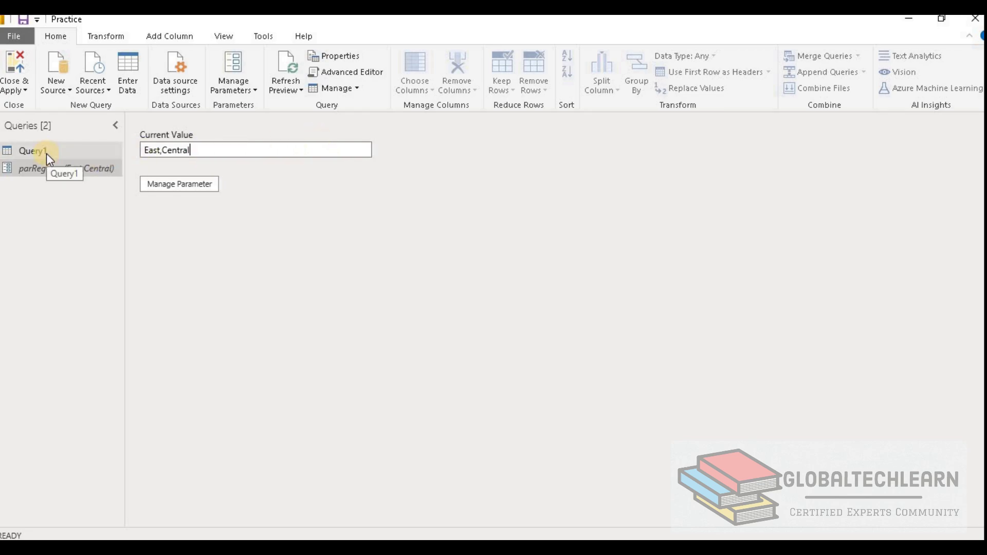
{"action": "left_click", "coordinate": [42, 154]}
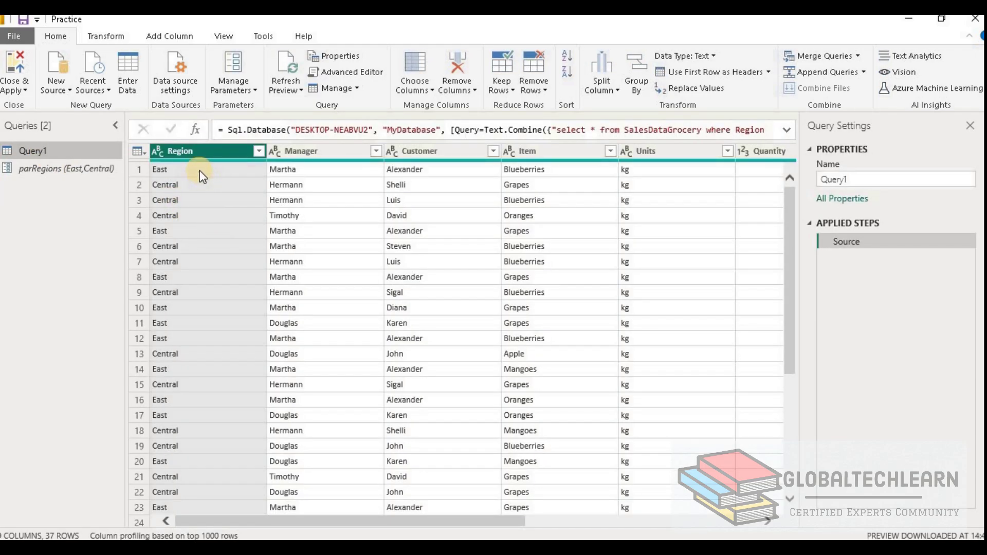
Step: Check which regions Query1 returns, in its first rows and in the Region filter list
{"action": "left_click", "coordinate": [198, 169]}
{"action": "left_click", "coordinate": [194, 185]}
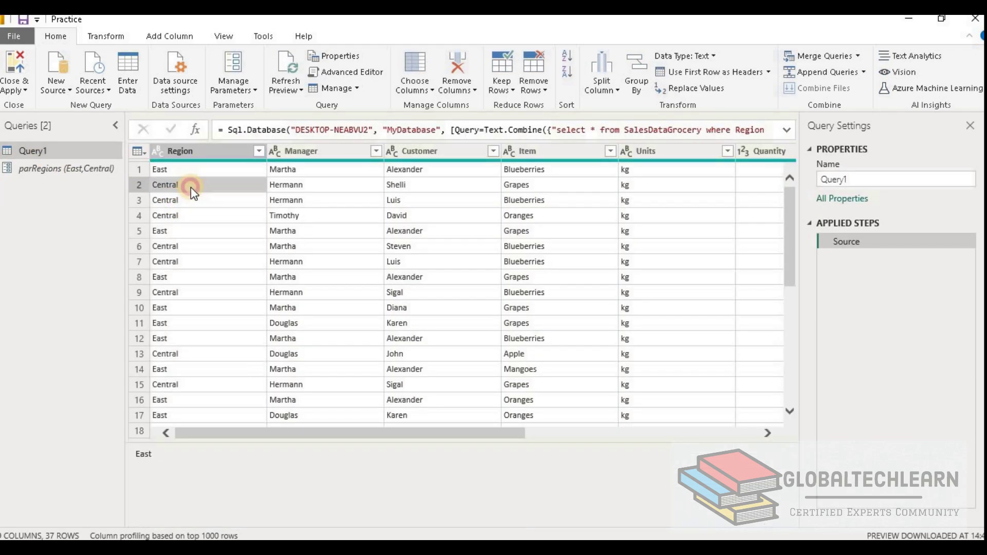
{"action": "left_click", "coordinate": [259, 152]}
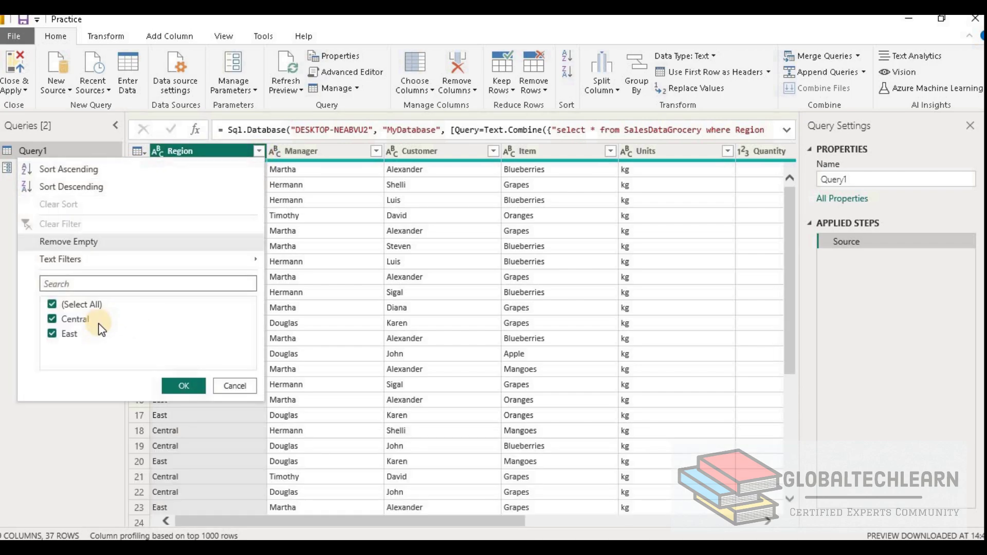
{"action": "left_click", "coordinate": [234, 385]}
Step: Set the parRegions parameter to East,West and check the Region values returned by Query1
{"action": "left_click", "coordinate": [54, 168]}
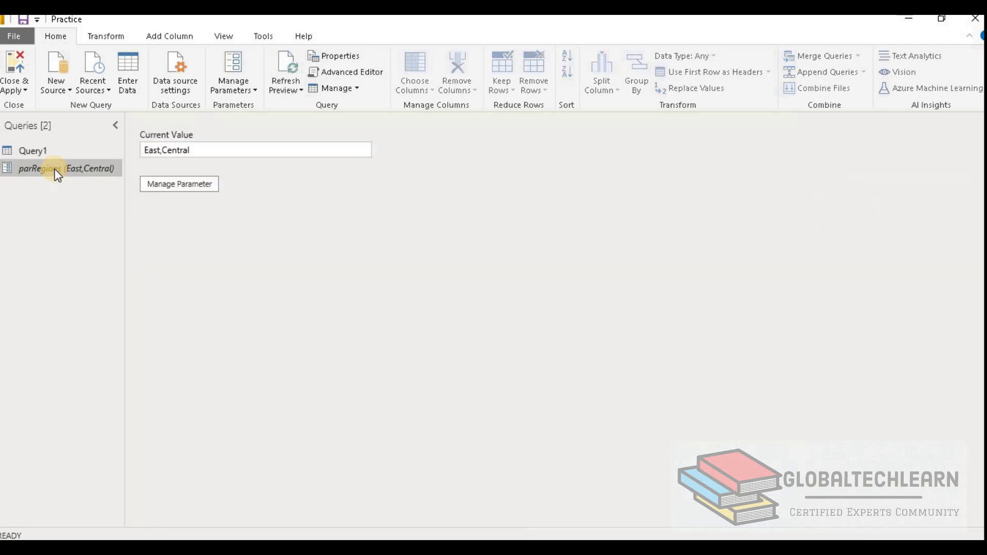
{"action": "left_click", "coordinate": [214, 151]}
{"action": "key", "text": "BackSpace"}
{"action": "key", "text": "BackSpace"}
{"action": "key", "text": "BackSpace"}
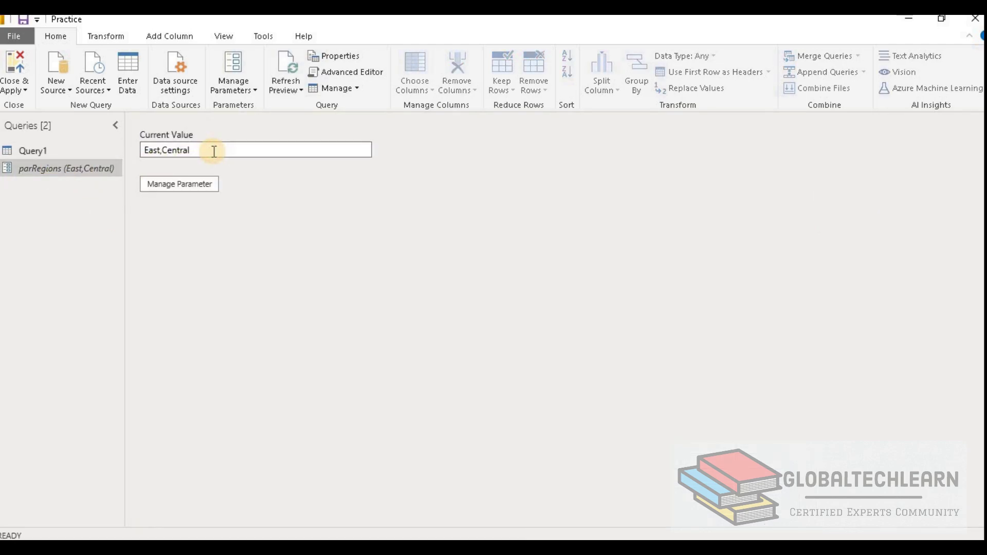
{"action": "key", "text": "BackSpace"}
{"action": "key", "text": "BackSpace"}
{"action": "key", "text": "BackSpace"}
{"action": "key", "text": "BackSpace"}
{"action": "type", "text": "West"}
{"action": "left_click", "coordinate": [47, 154]}
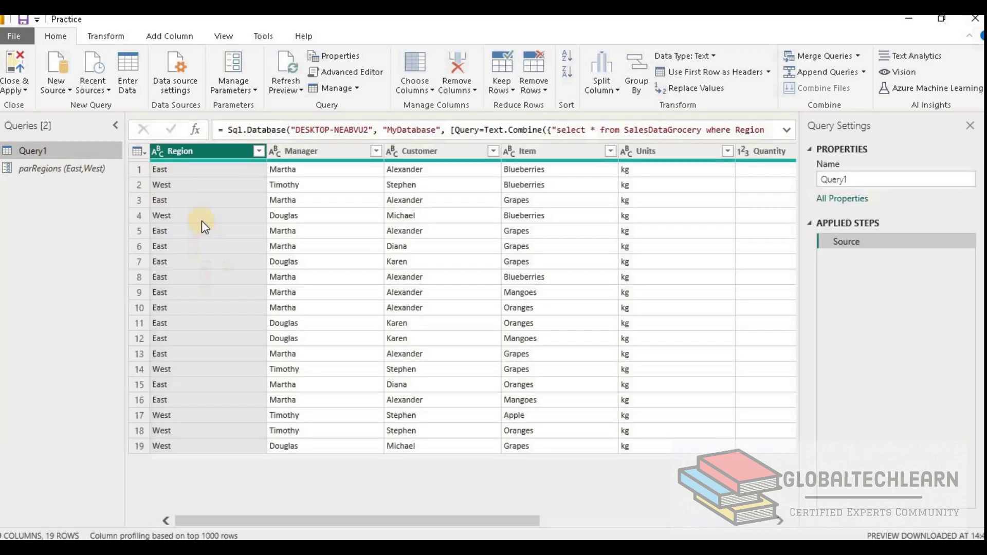
{"action": "left_click", "coordinate": [180, 175]}
{"action": "left_click", "coordinate": [171, 188]}
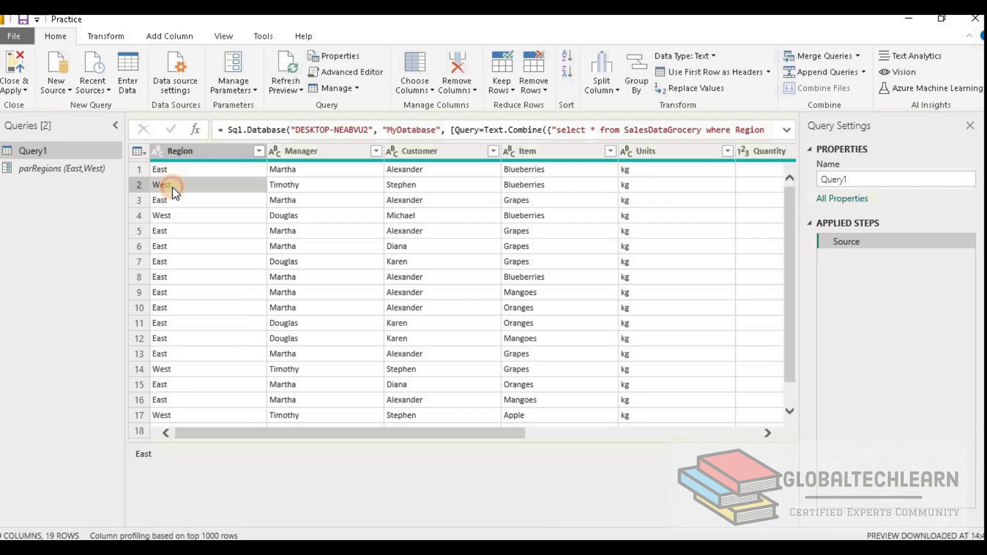
Step: Set the parRegions parameter to East,West,East Asia and approve running the native database query of Query1
{"action": "left_click", "coordinate": [38, 168]}
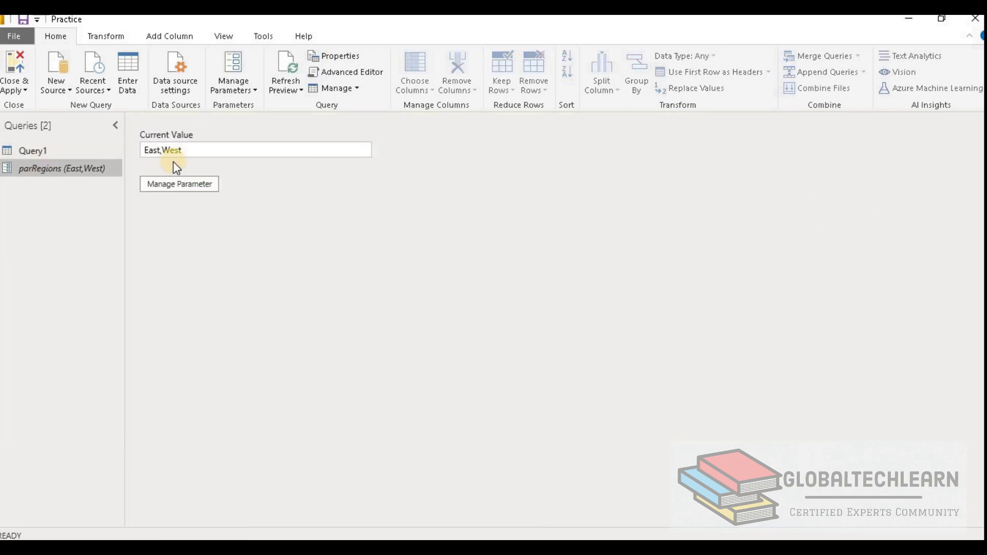
{"action": "left_click", "coordinate": [243, 153]}
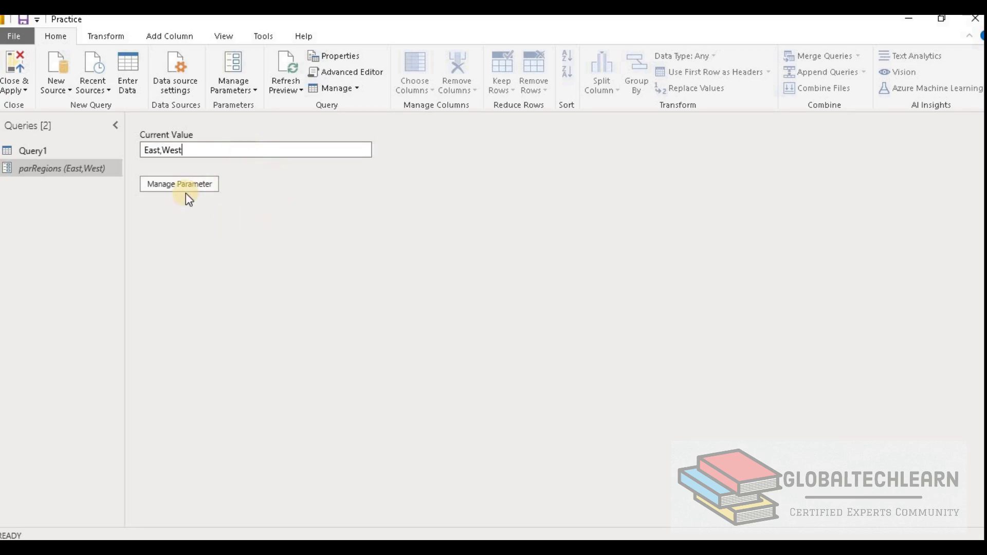
{"action": "type", "text": ",East Asia"}
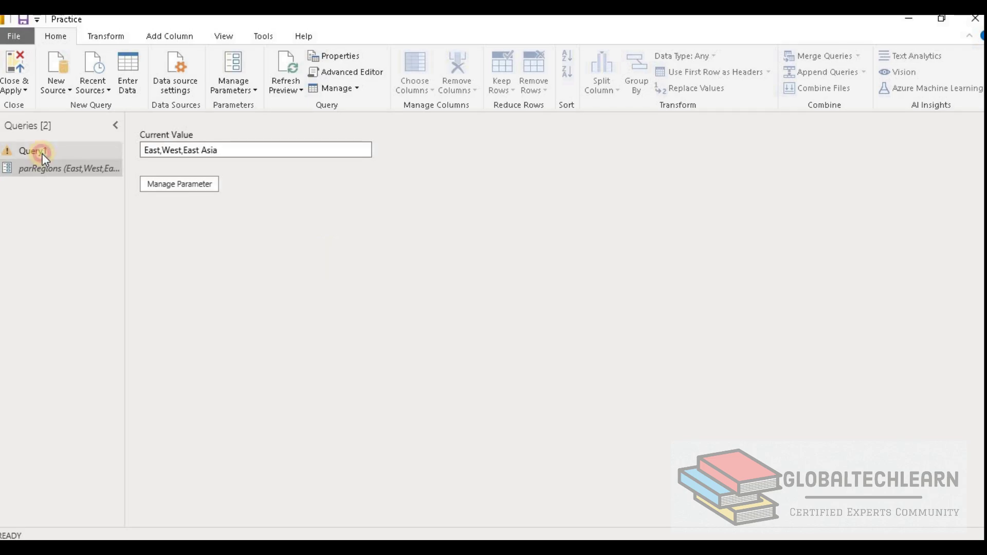
{"action": "left_click", "coordinate": [33, 151]}
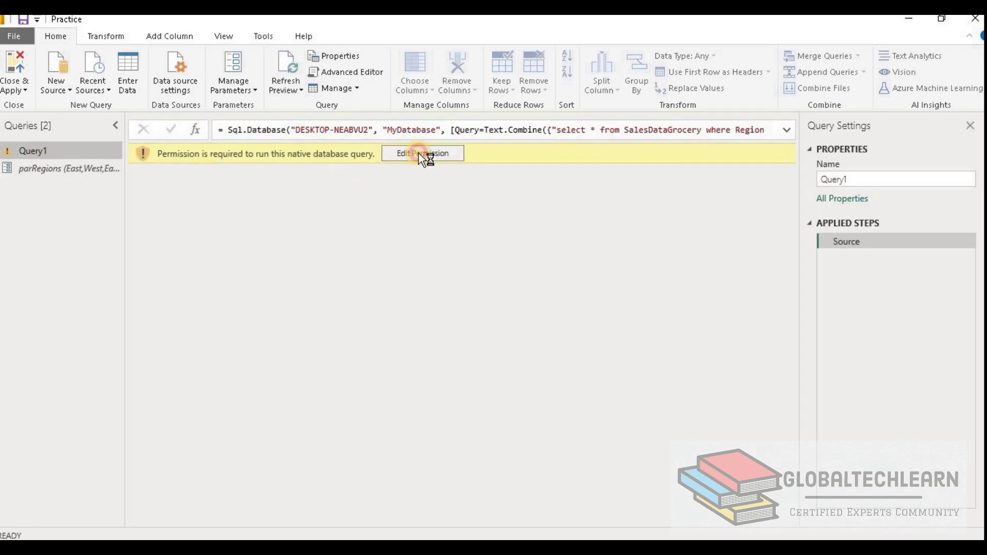
{"action": "left_click", "coordinate": [420, 154]}
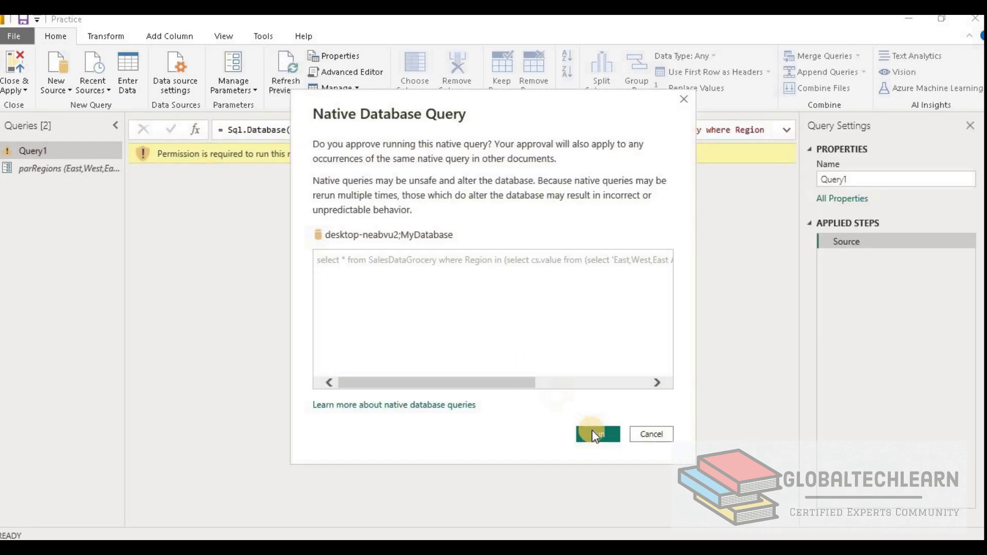
{"action": "left_click", "coordinate": [591, 430]}
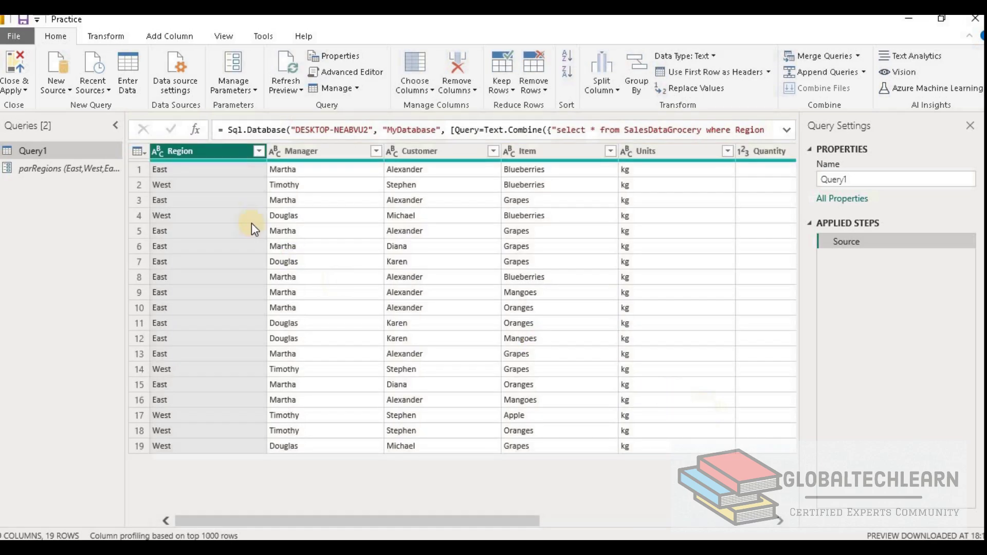
Step: Look through the Region values in all rows of Query1
{"action": "left_click", "coordinate": [227, 190]}
{"action": "left_click", "coordinate": [202, 263]}
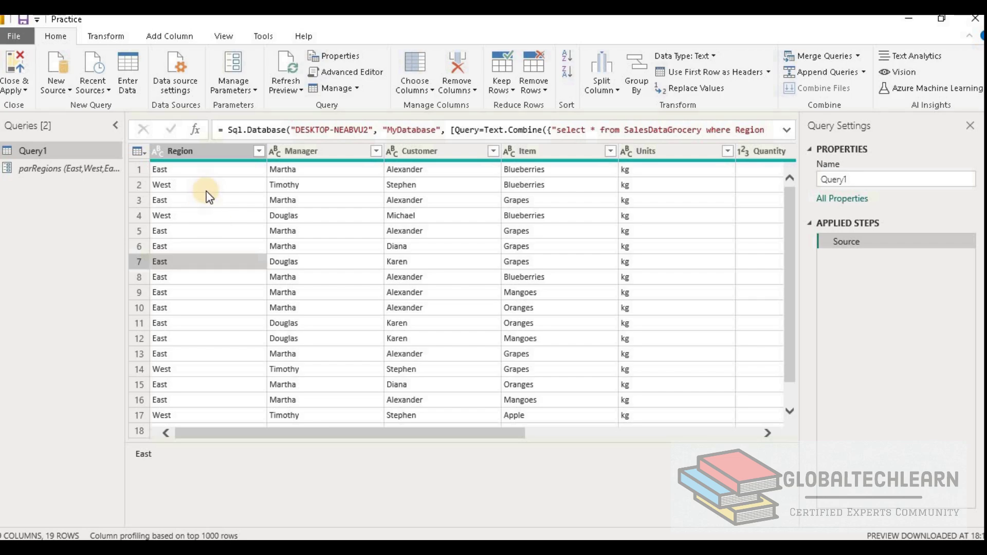
{"action": "scroll", "coordinate": [794, 319], "scroll_direction": "down", "scroll_amount": 1}
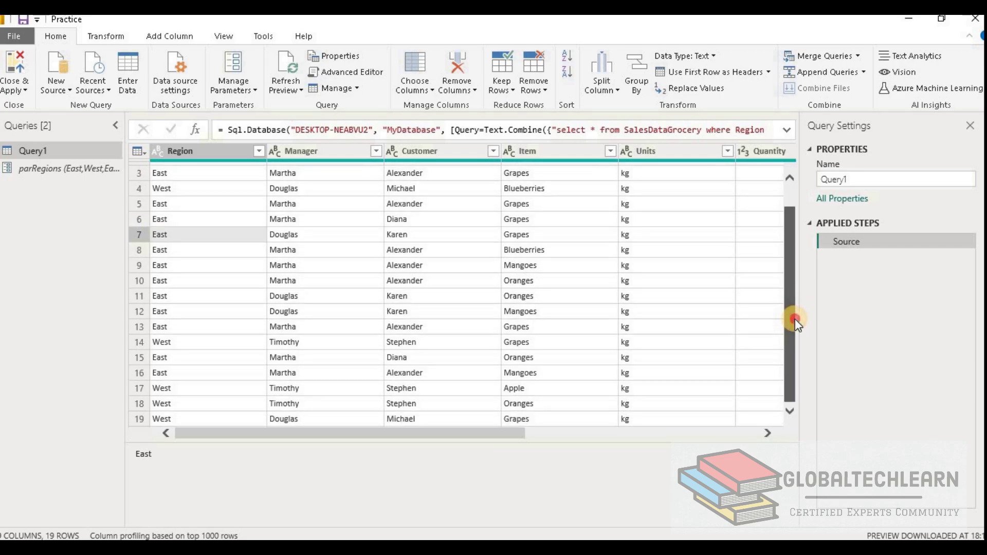
{"action": "scroll", "coordinate": [792, 288], "scroll_direction": "up", "scroll_amount": 1}
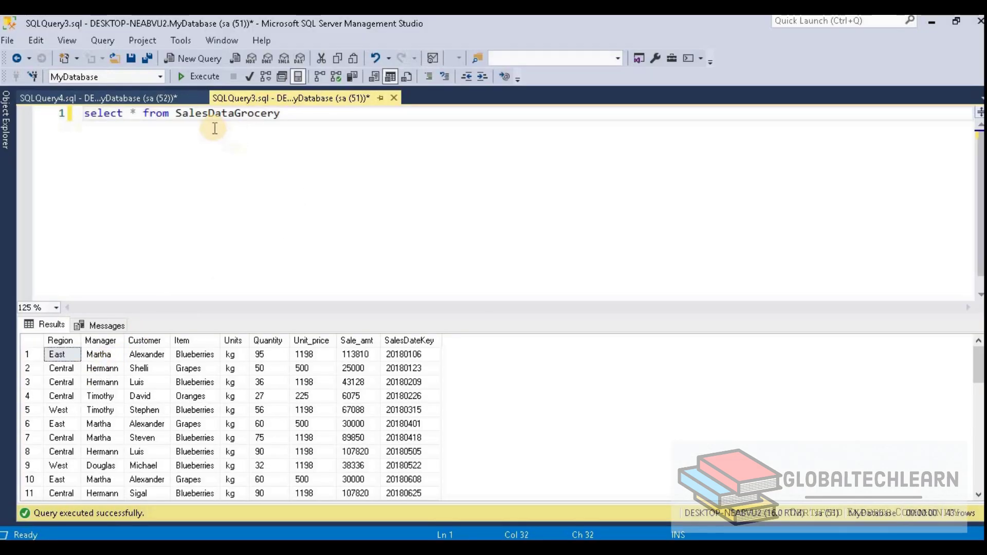
Step: In SQL Server Management Studio, add Where Region in ('East','West') to the SalesDataGrocery query and run it
{"action": "left_click", "coordinate": [61, 382]}
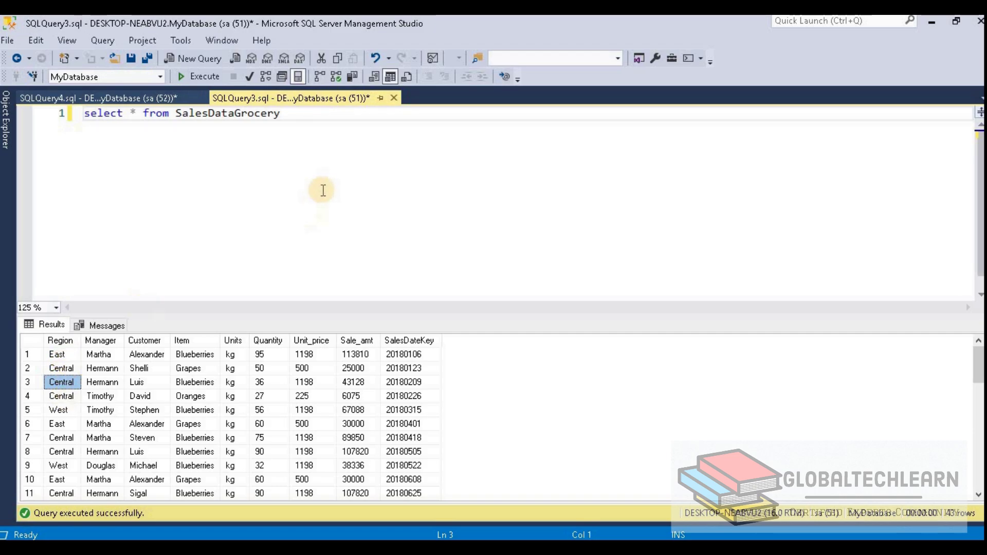
{"action": "left_click", "coordinate": [328, 142]}
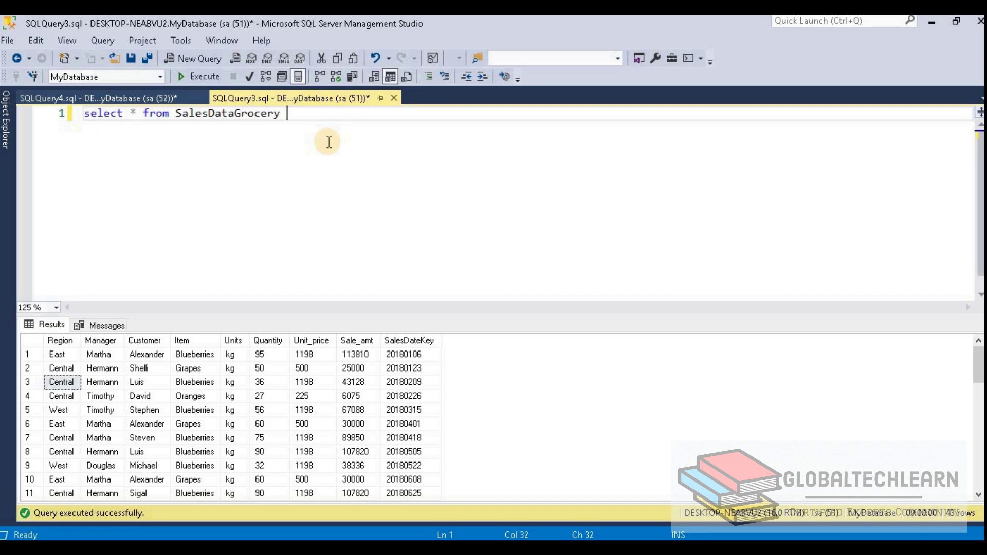
{"action": "type", "text": "Where Region"}
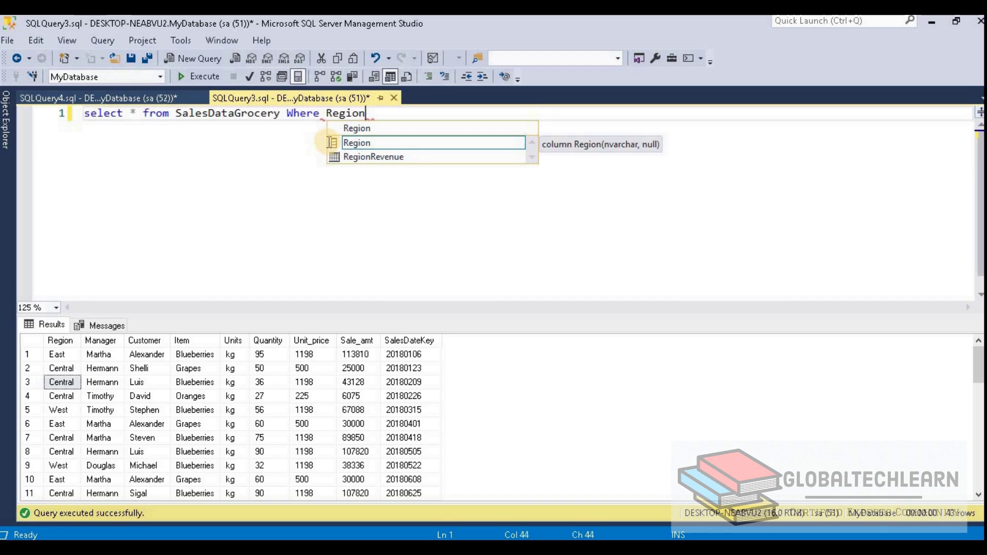
{"action": "type", "text": " in ('"}
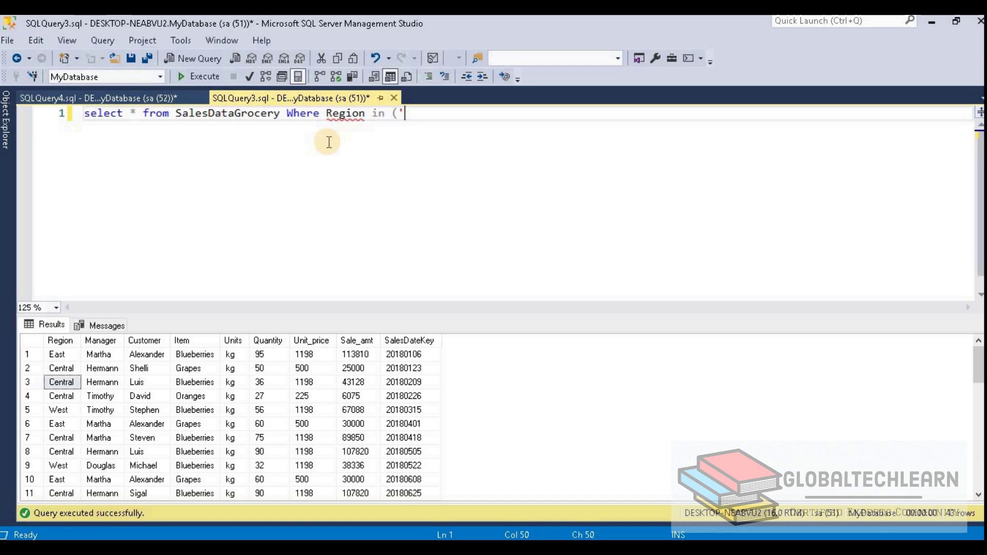
{"action": "type", "text": "East','West')"}
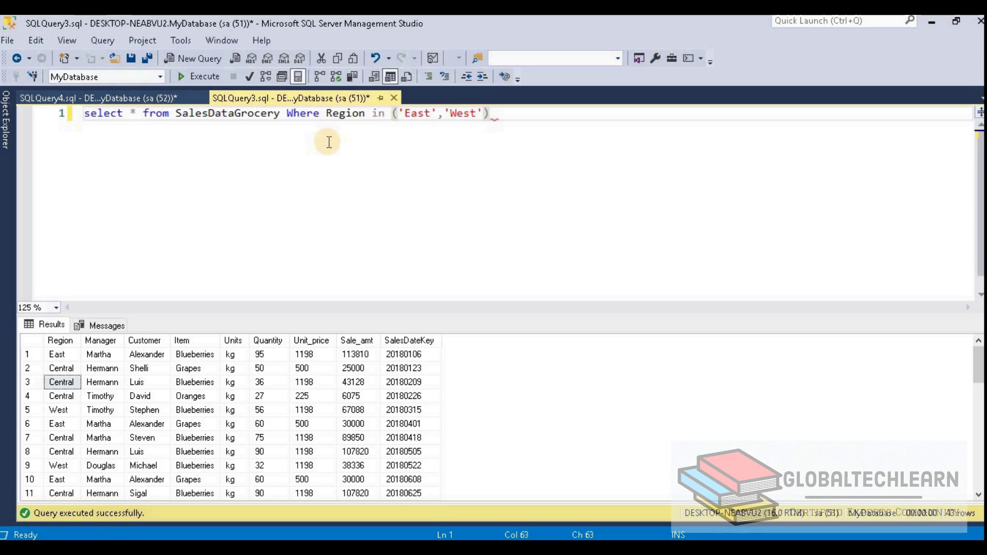
{"action": "key", "text": "F5"}
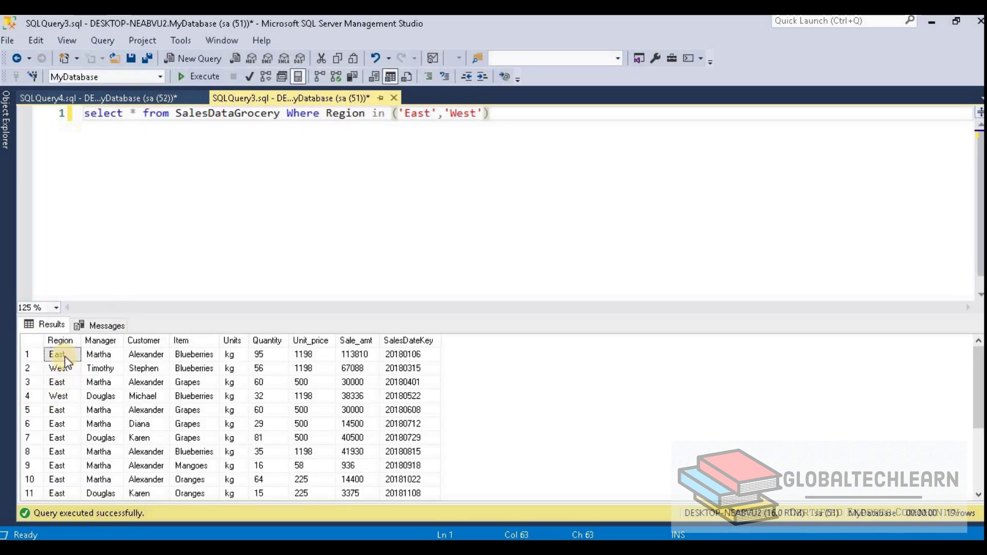
{"action": "left_click", "coordinate": [59, 368]}
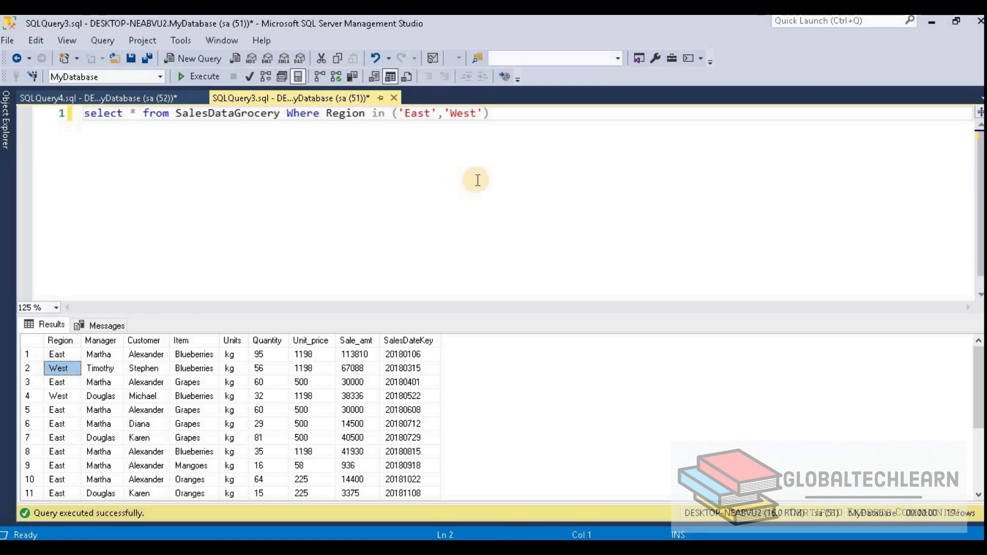
{"action": "left_click", "coordinate": [364, 113]}
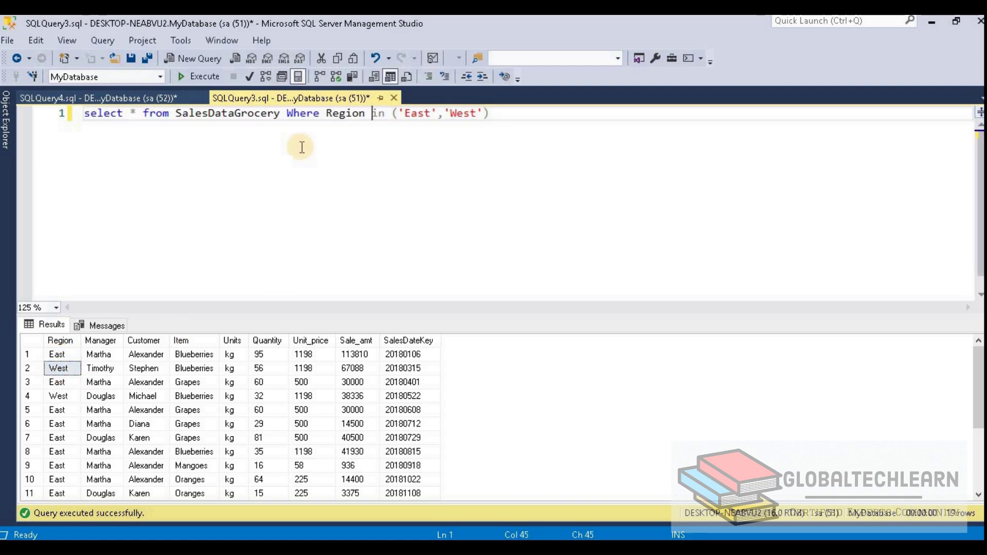
{"action": "left_click", "coordinate": [495, 119]}
{"action": "left_click", "coordinate": [484, 114]}
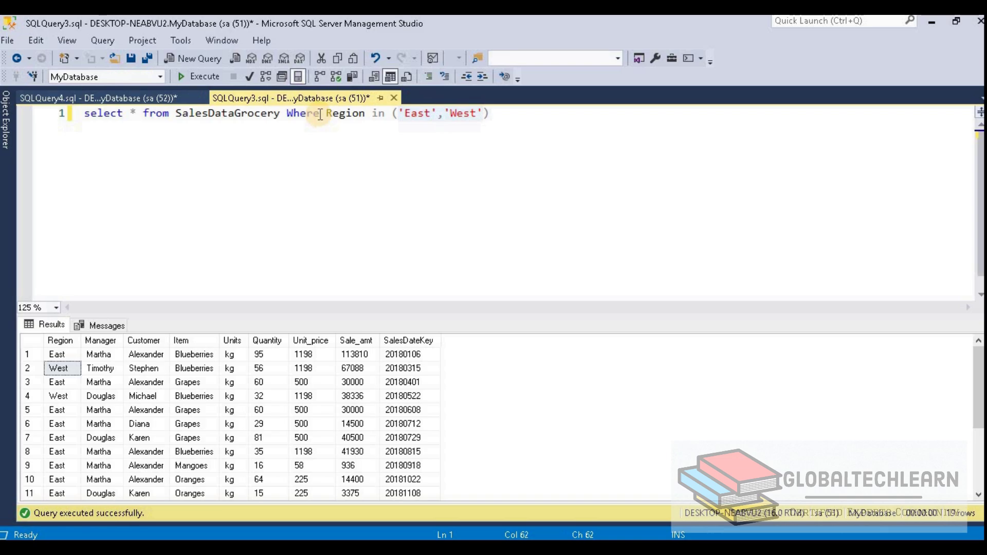
{"action": "left_click", "coordinate": [335, 134]}
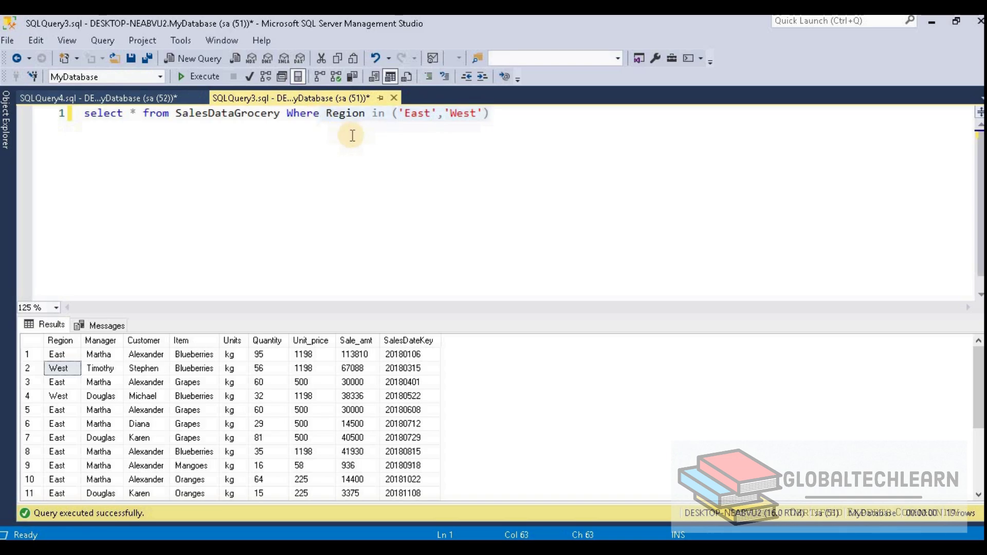
Step: In SQLQuery4, run the STRING_SPLIT query on 'East,West,Central' and compare the string with the returned Region rows
{"action": "left_click", "coordinate": [139, 98]}
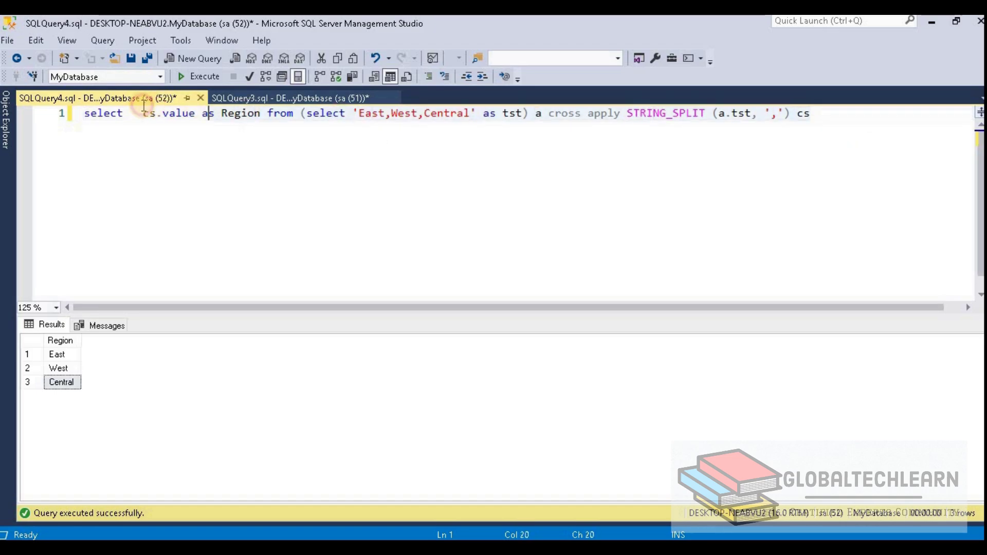
{"action": "left_click", "coordinate": [84, 114]}
{"action": "key", "text": "F5"}
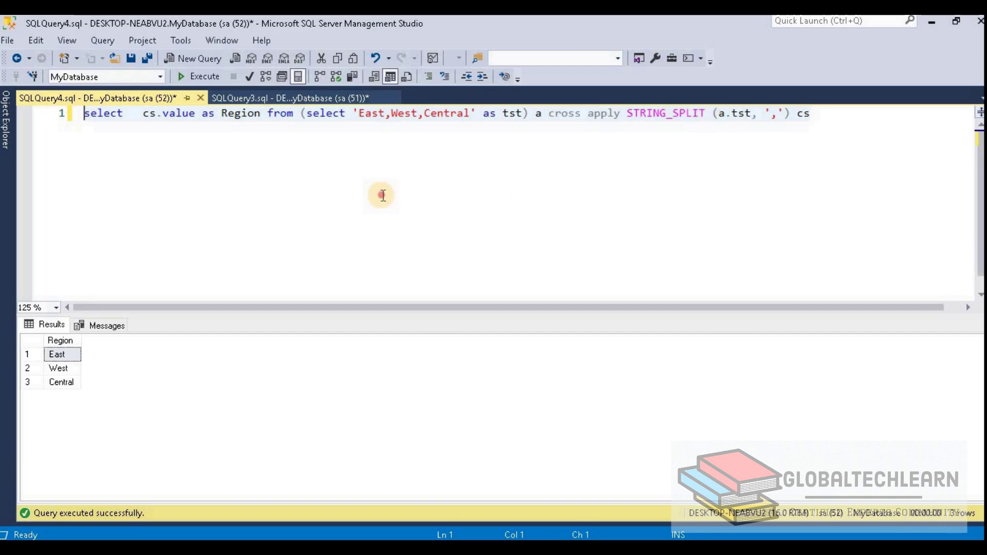
{"action": "left_click", "coordinate": [374, 134]}
{"action": "left_click_drag", "start_coordinate": [358, 114], "coordinate": [469, 114]}
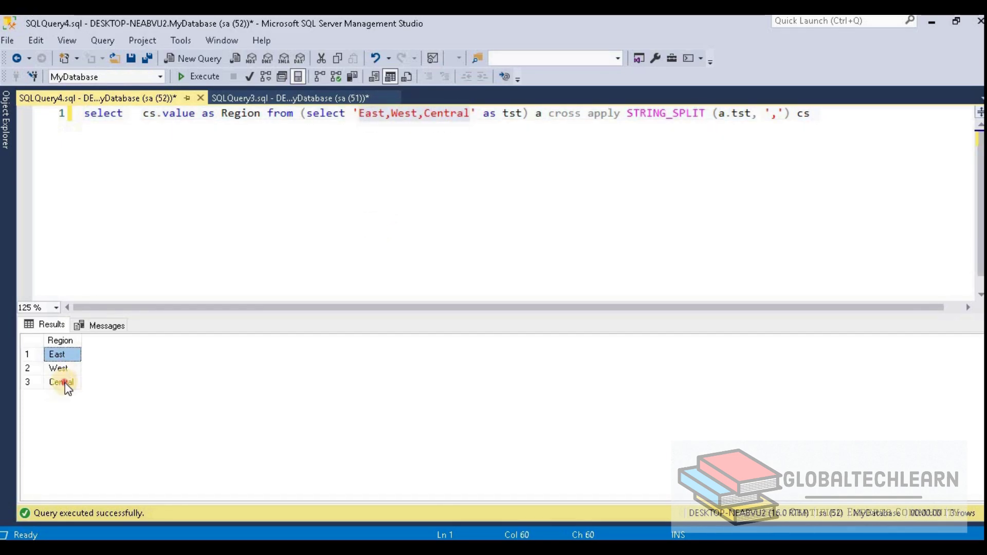
{"action": "left_click", "coordinate": [62, 382]}
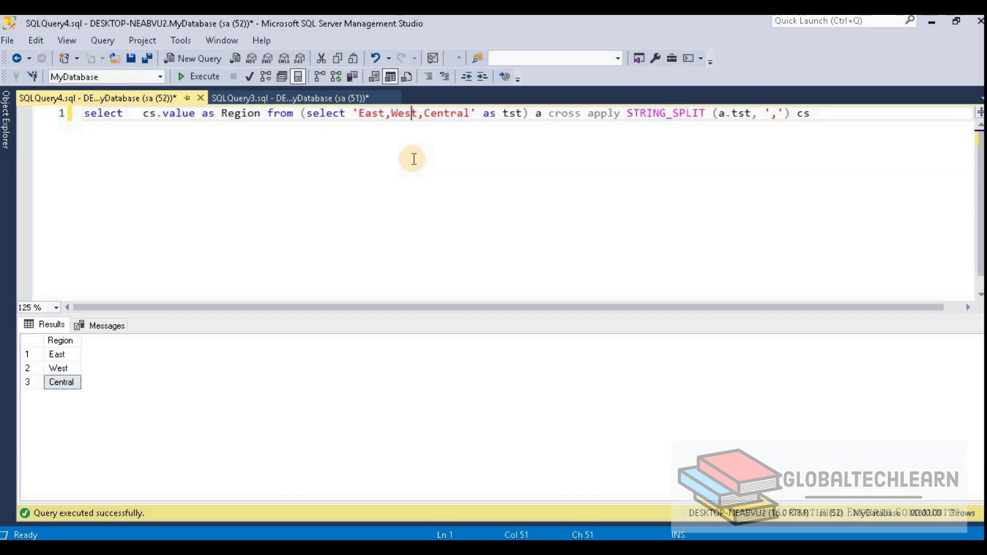
Step: In SQLQuery3, replace the ('East','West') list with the parenthesised STRING_SPLIT subquery for 'East,West,Central' on its own line and run the query
{"action": "key", "text": "ctrl+Tab"}
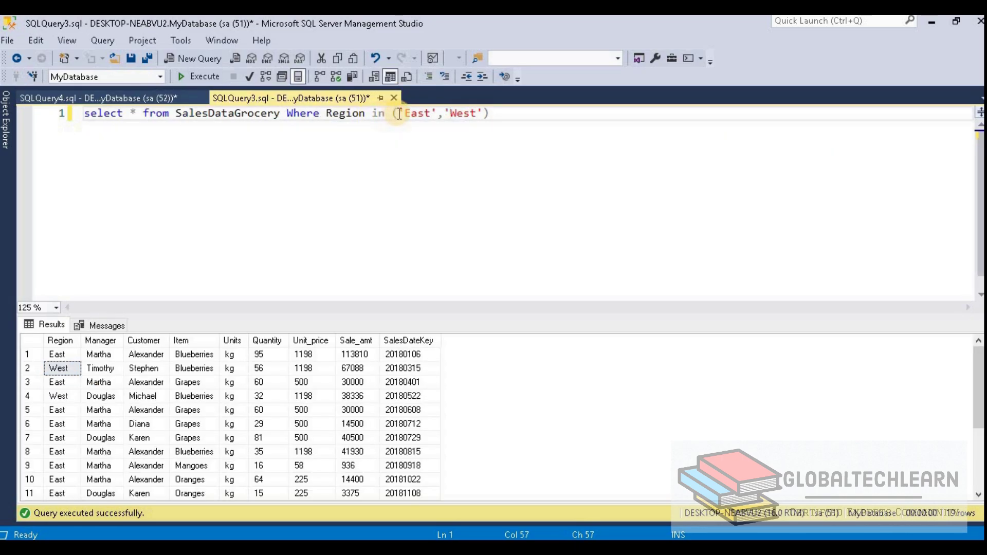
{"action": "key", "text": "End"}
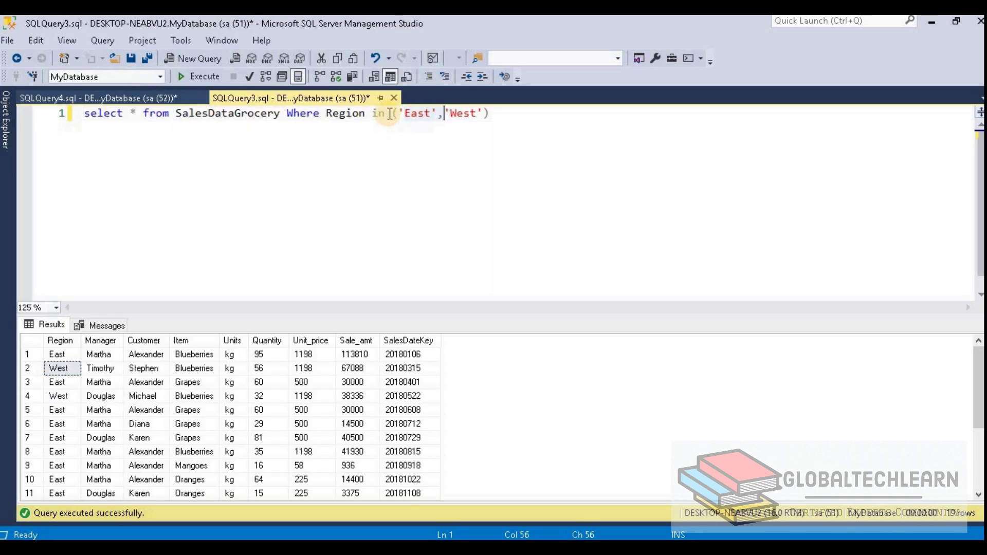
{"action": "key", "text": "ctrl+z"}
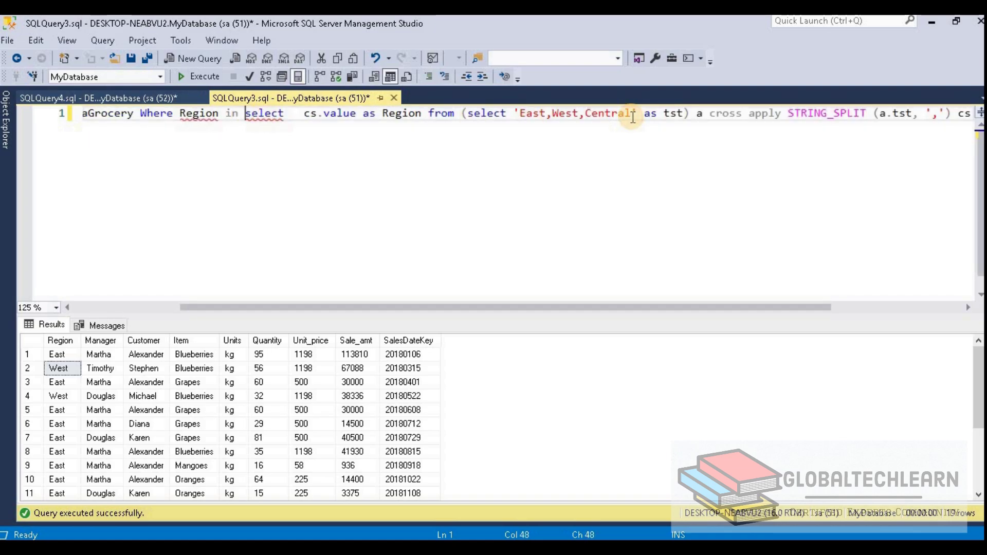
{"action": "type", "text": "("}
{"action": "key", "text": "End"}
{"action": "type", "text": ")"}
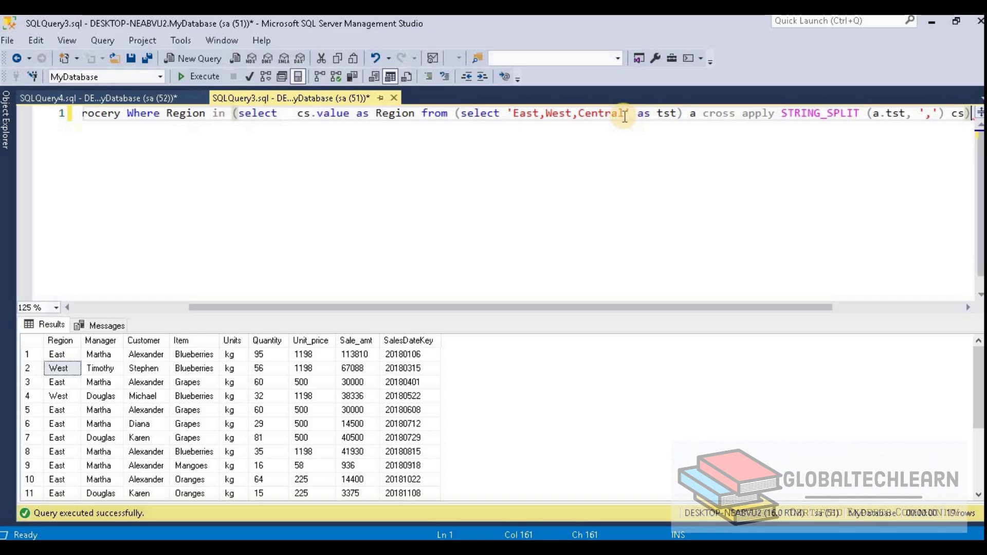
{"action": "left_click", "coordinate": [227, 114]}
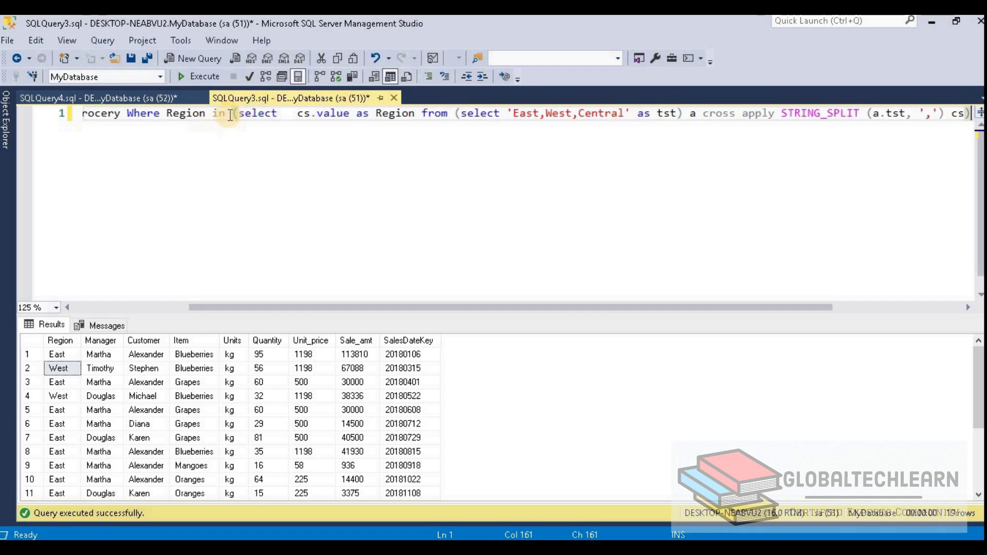
{"action": "key", "text": "Return"}
{"action": "left_click", "coordinate": [710, 144]}
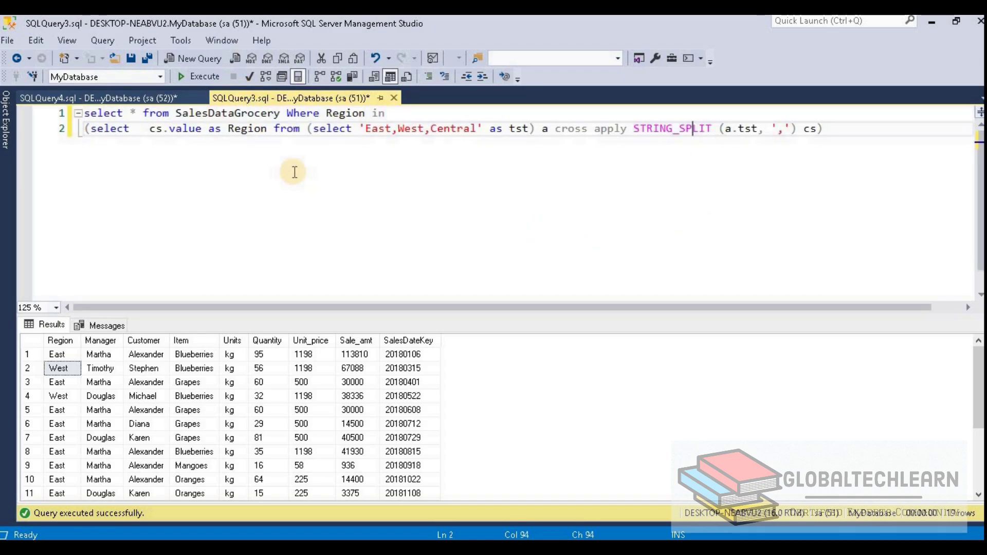
{"action": "left_click", "coordinate": [208, 78]}
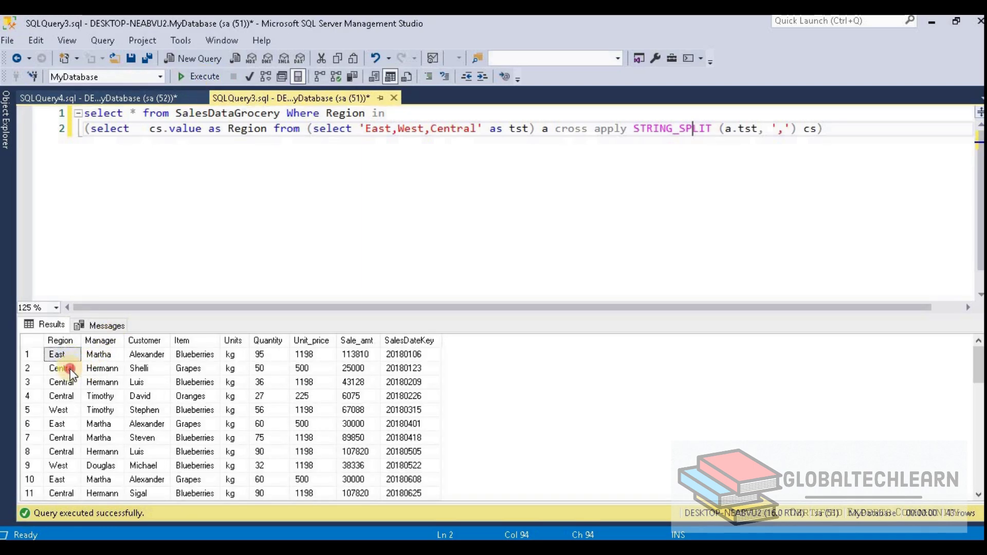
{"action": "left_click", "coordinate": [66, 407]}
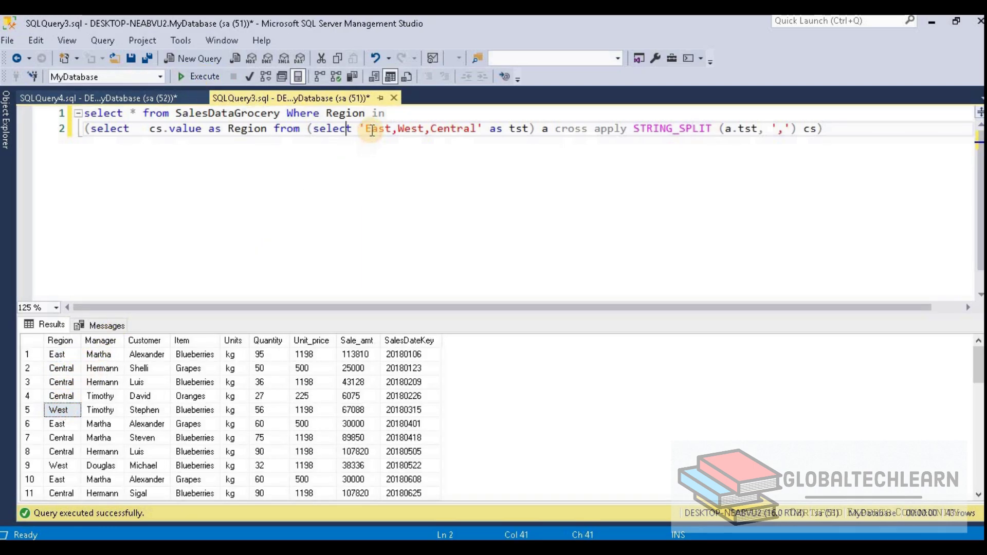
Step: Remove East from the subquery's region string so it reads 'West,Central', and run the query
{"action": "left_click", "coordinate": [393, 129]}
{"action": "key", "text": "BackSpace"}
{"action": "key", "text": "BackSpace"}
{"action": "key", "text": "BackSpace"}
{"action": "key", "text": "BackSpace"}
{"action": "key", "text": "BackSpace"}
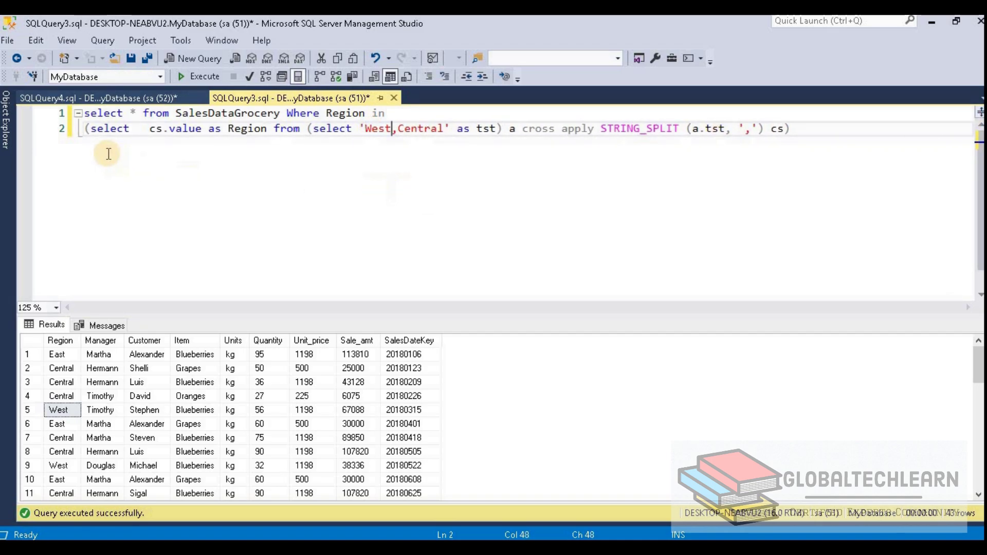
{"action": "key", "text": "Right"}
{"action": "key", "text": "Right"}
{"action": "key", "text": "Right"}
{"action": "key", "text": "Right"}
{"action": "left_click", "coordinate": [207, 79]}
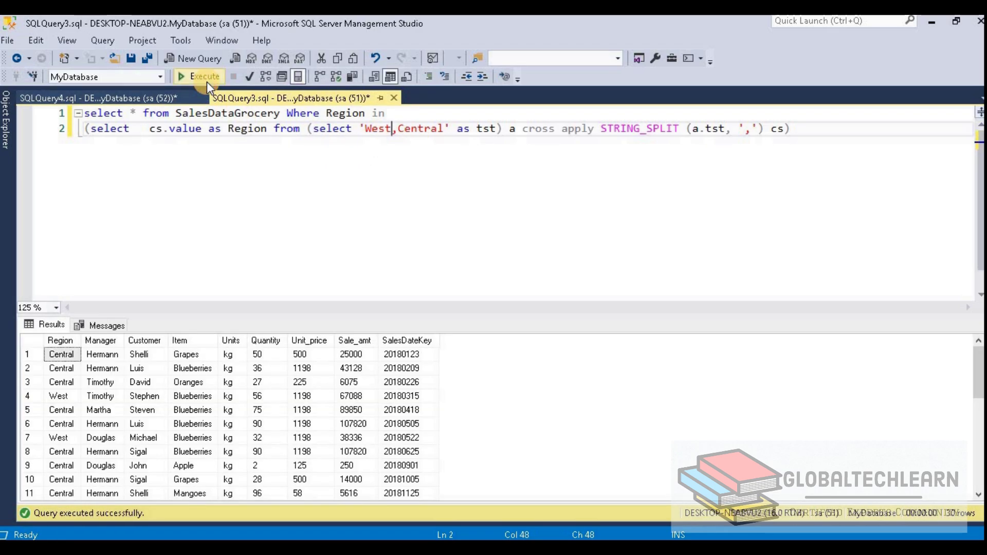
{"action": "left_click", "coordinate": [66, 397]}
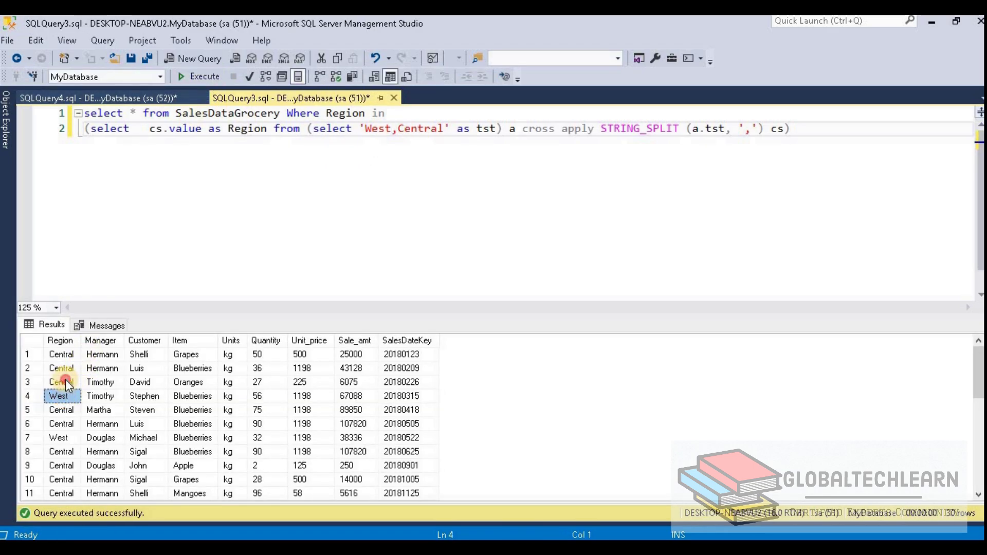
Step: Remove West from the subquery's region string, leaving only 'Central', and run the query
{"action": "left_click", "coordinate": [390, 129]}
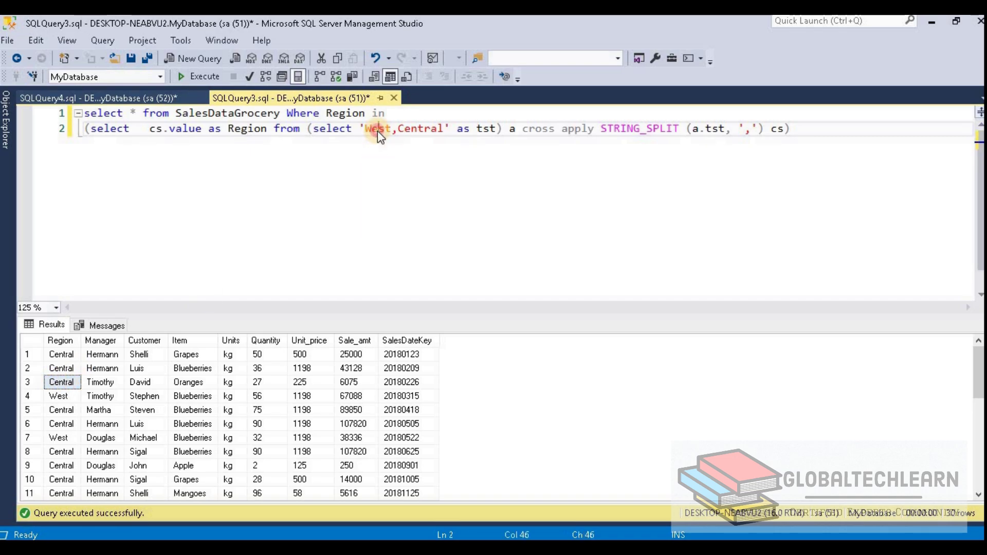
{"action": "key", "text": "BackSpace"}
{"action": "key", "text": "BackSpace"}
{"action": "key", "text": "BackSpace"}
{"action": "key", "text": "BackSpace"}
{"action": "key", "text": "Delete"}
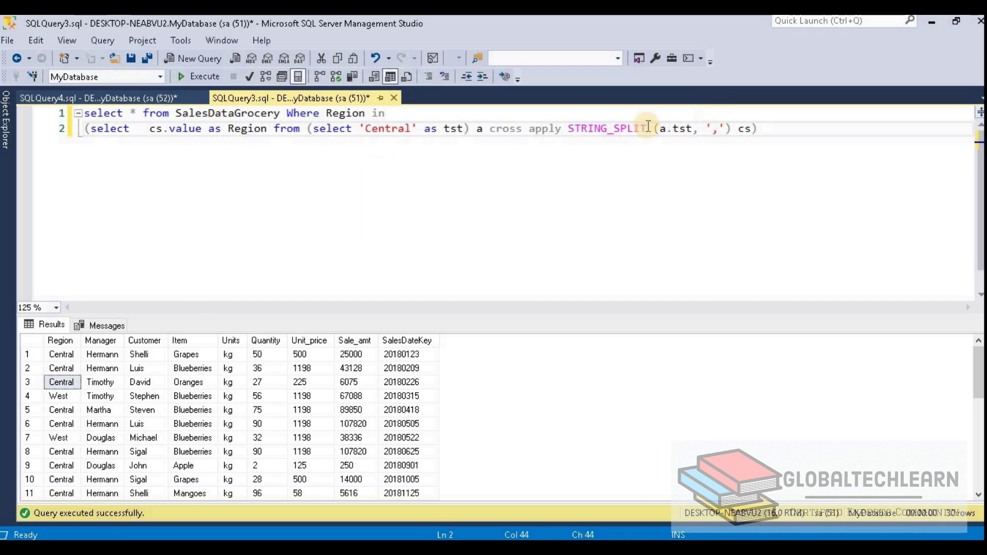
{"action": "left_click", "coordinate": [193, 76]}
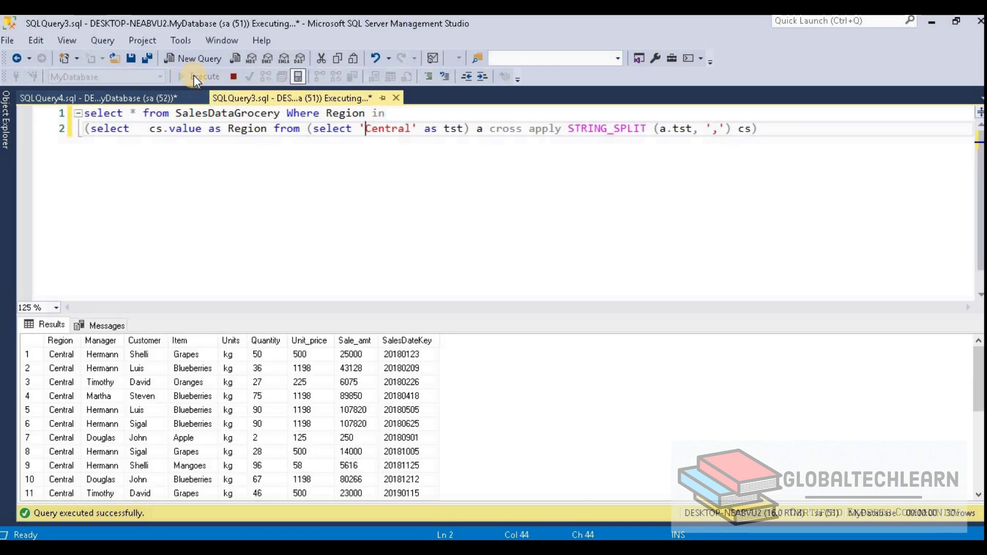
{"action": "left_click", "coordinate": [70, 382]}
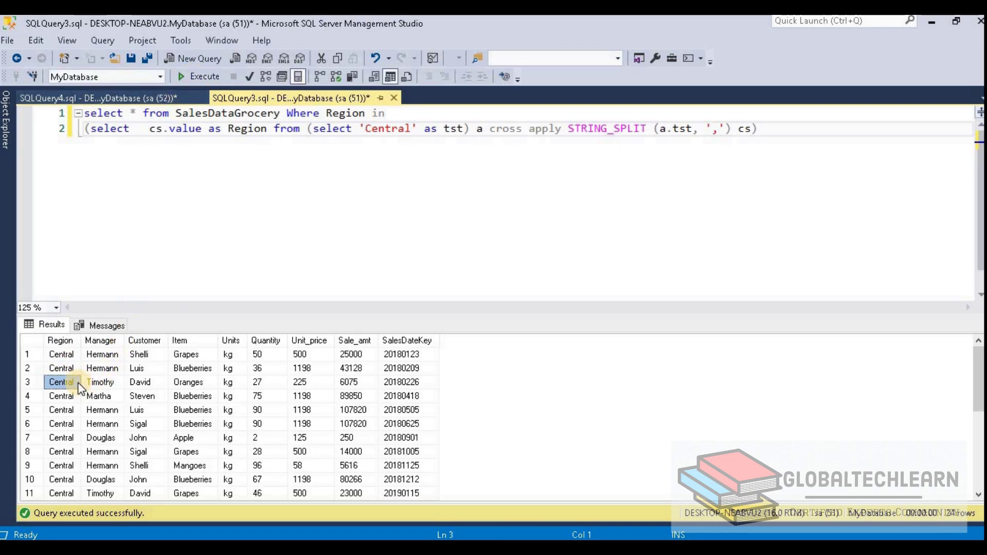
{"action": "left_click", "coordinate": [491, 171]}
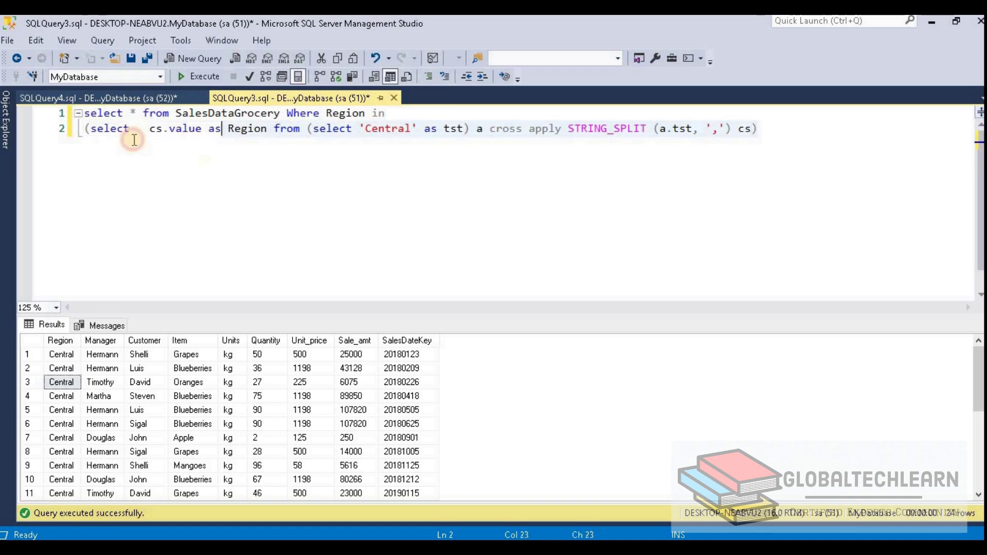
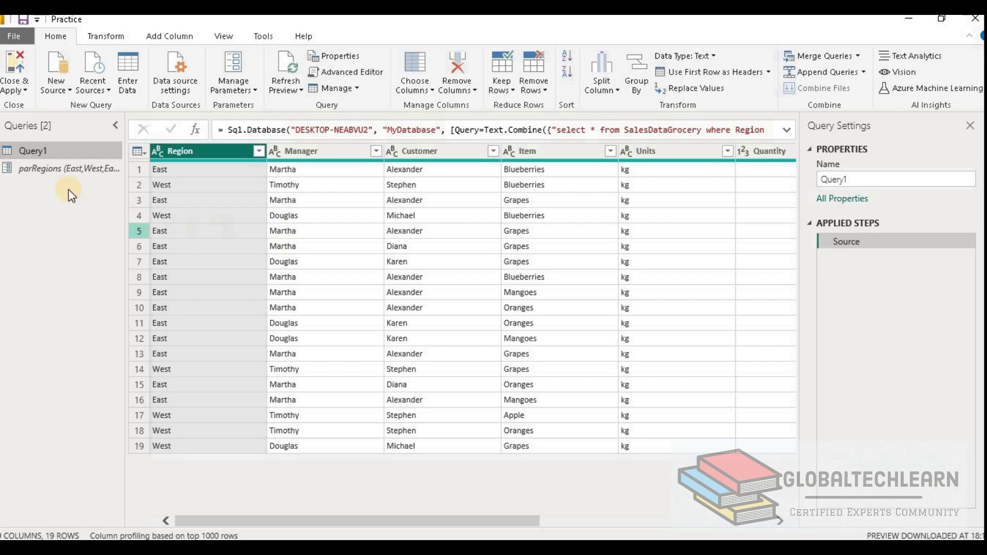
Step: In Power BI's Power Query Editor, review the parRegions parameter's type and current value without changing its definition
{"action": "left_click", "coordinate": [55, 170]}
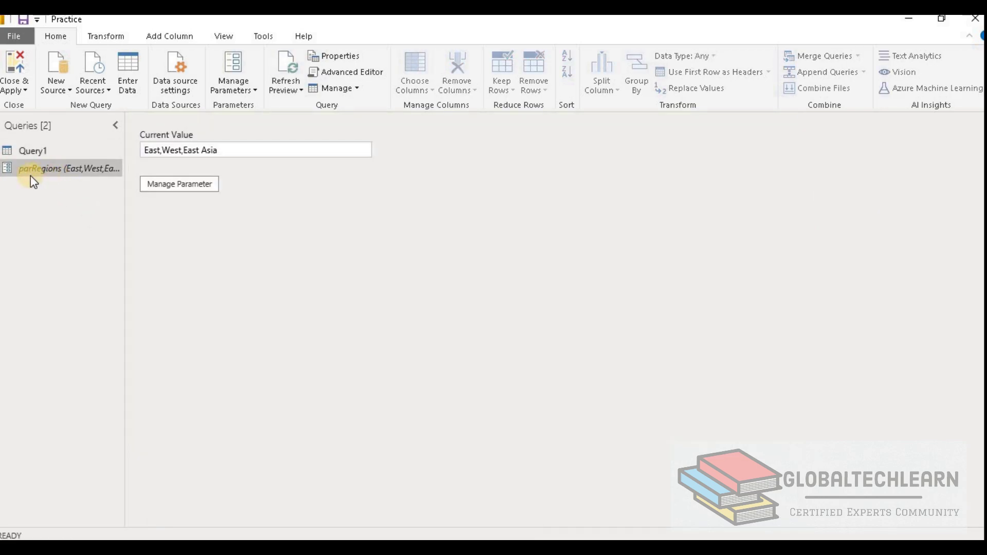
{"action": "left_click", "coordinate": [198, 184]}
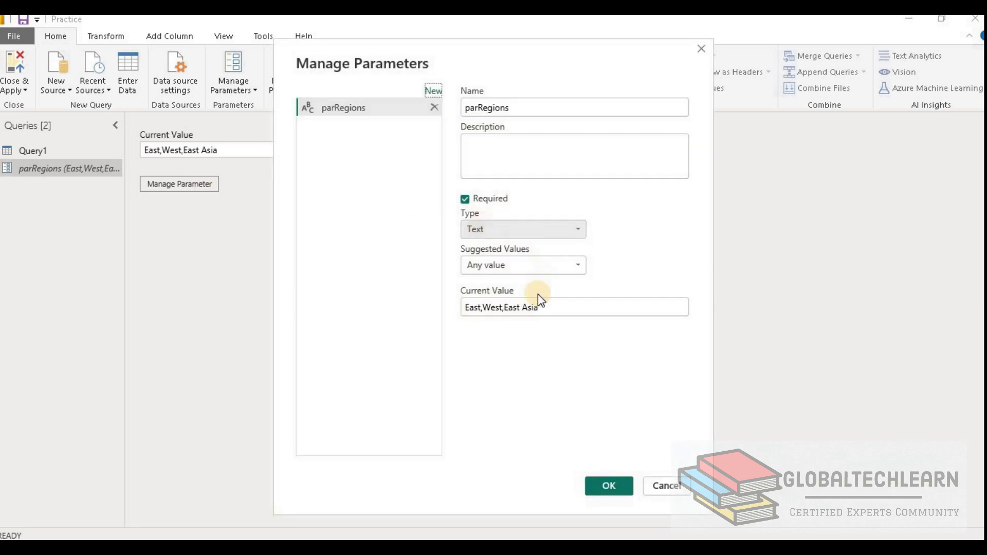
{"action": "left_click_drag", "start_coordinate": [578, 307], "coordinate": [462, 310]}
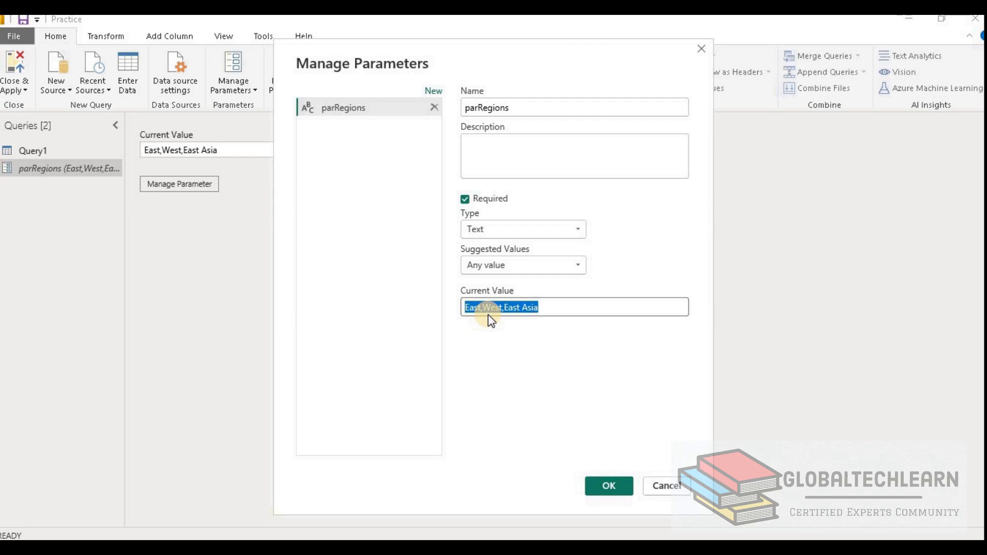
{"action": "left_click", "coordinate": [664, 486]}
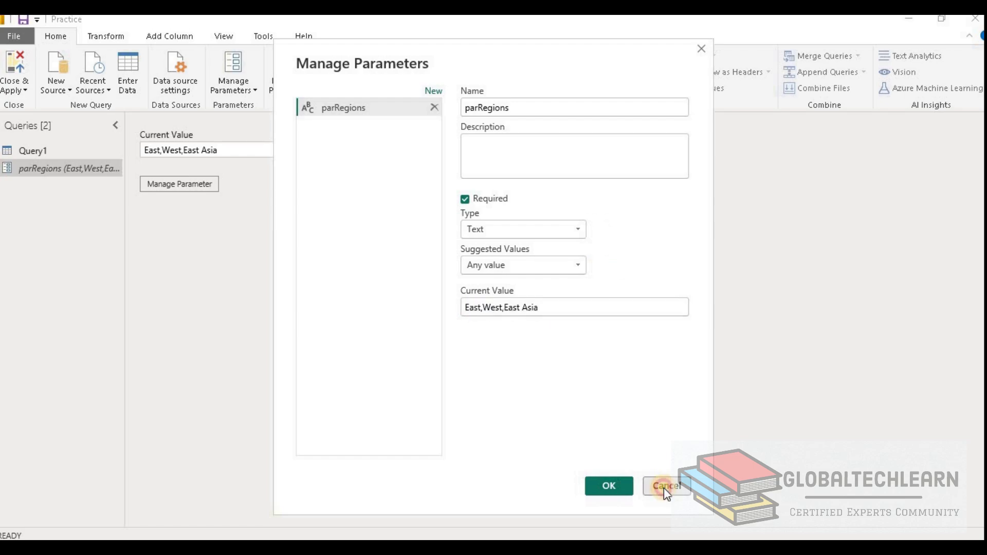
Step: Open Query1's M code in the Advanced Editor and examine its Text.Combine SQL statement, where clause and parRegions reference
{"action": "left_click", "coordinate": [38, 151]}
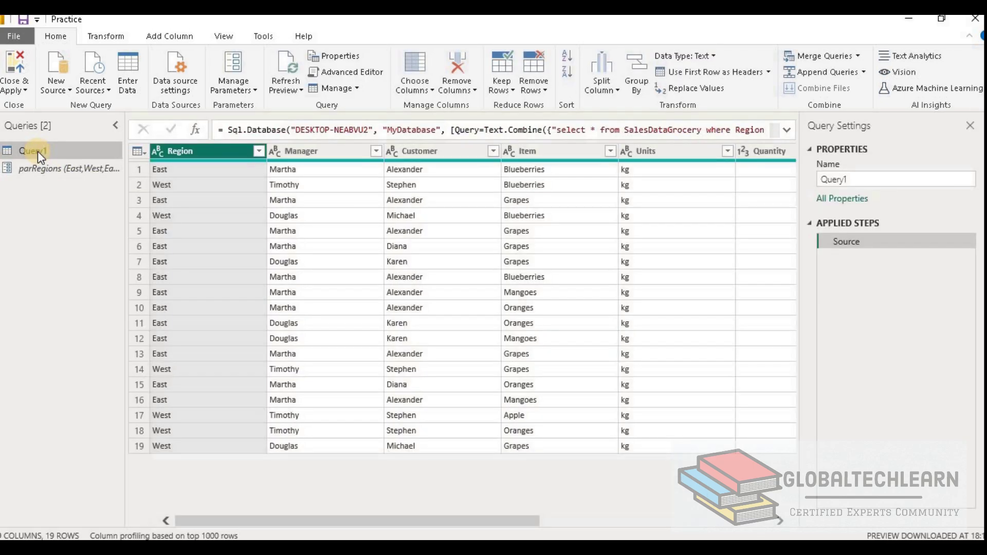
{"action": "left_click", "coordinate": [868, 243]}
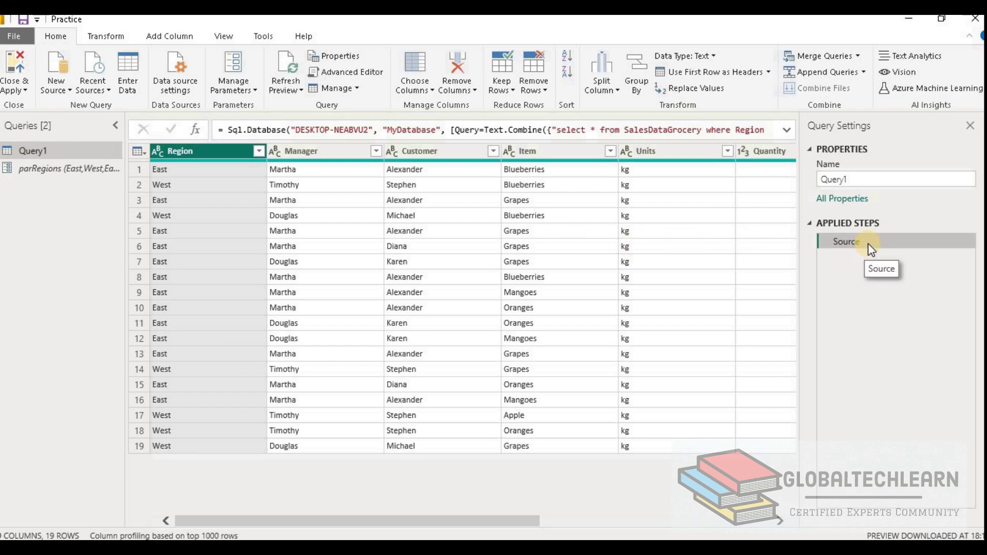
{"action": "left_click", "coordinate": [364, 74]}
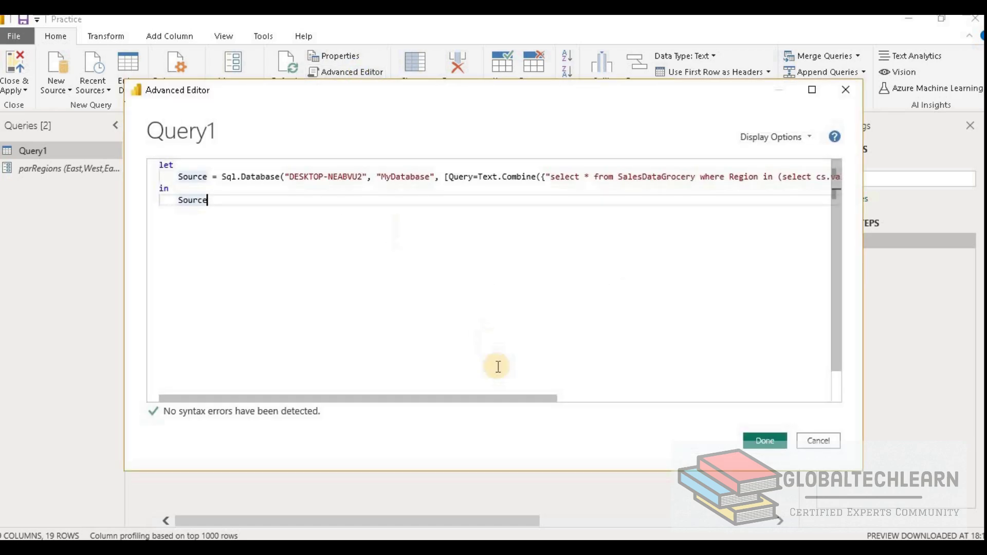
{"action": "left_click_drag", "start_coordinate": [520, 399], "coordinate": [633, 406]}
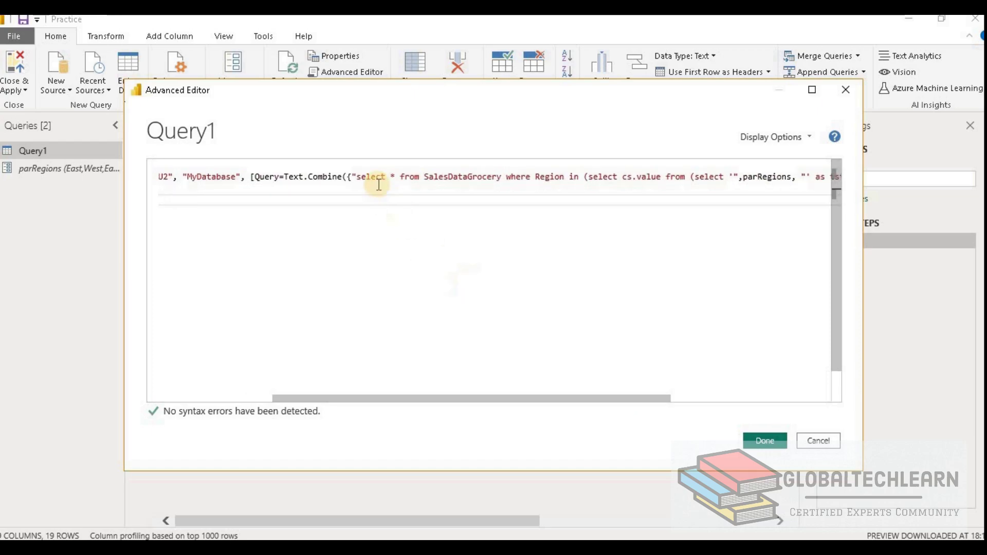
{"action": "left_click", "coordinate": [365, 176]}
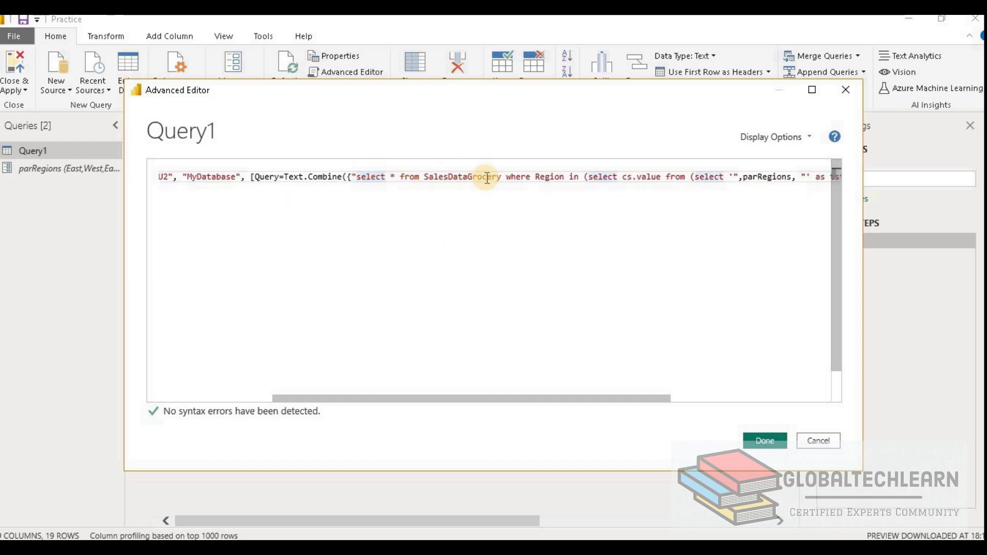
{"action": "left_click", "coordinate": [505, 177], "text": "shift"}
{"action": "left_click_drag", "start_coordinate": [406, 177], "coordinate": [479, 177]}
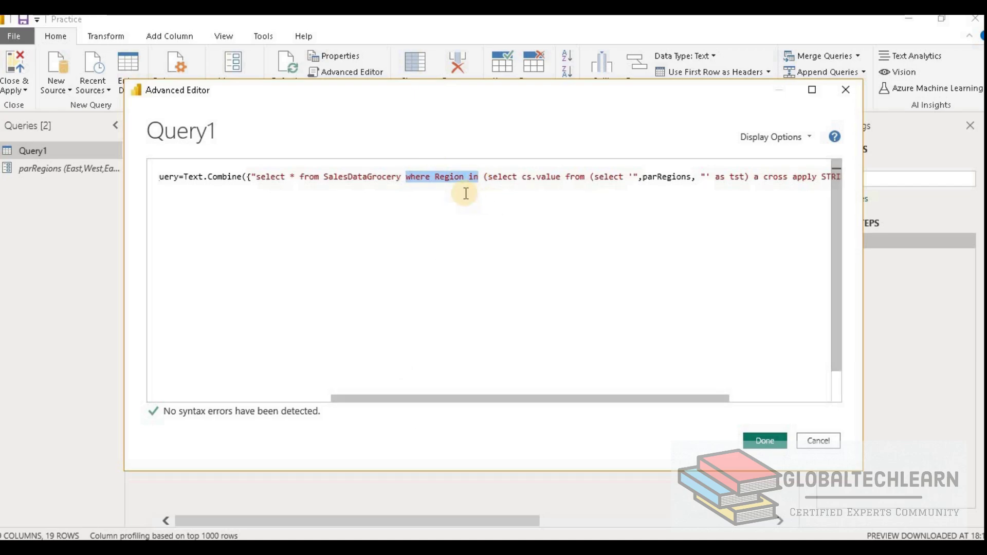
{"action": "left_click", "coordinate": [487, 180]}
{"action": "left_click_drag", "start_coordinate": [596, 398], "coordinate": [760, 400]}
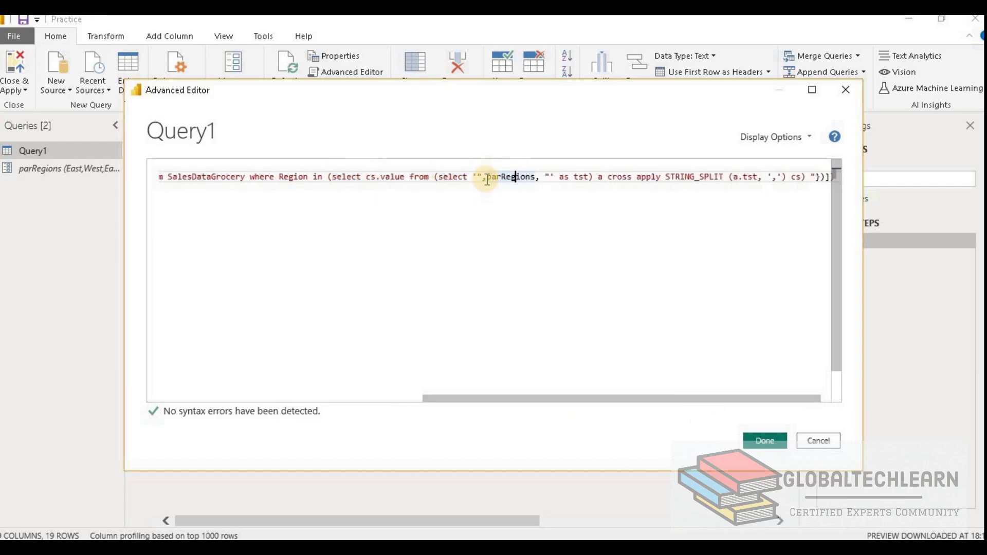
{"action": "left_click_drag", "start_coordinate": [482, 177], "coordinate": [535, 177]}
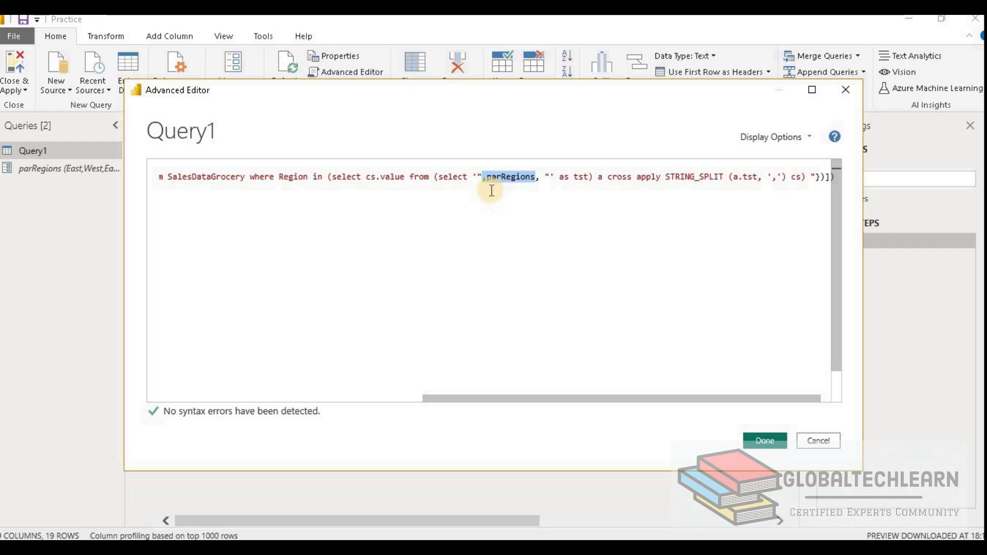
Step: Examine where parRegions is inserted in Query1's Text.Combine SQL statement, and close the code editor
{"action": "key", "text": "Home"}
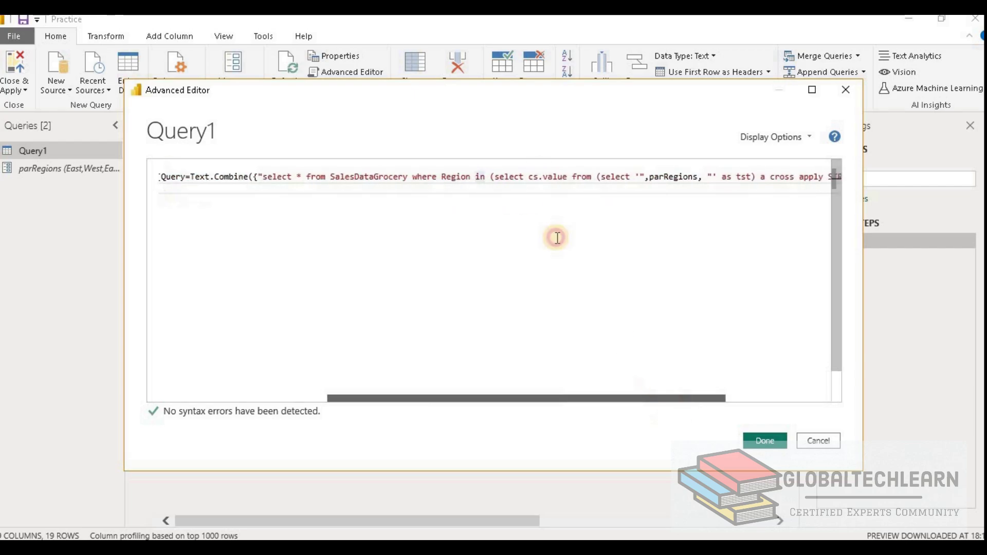
{"action": "double_click", "coordinate": [689, 178]}
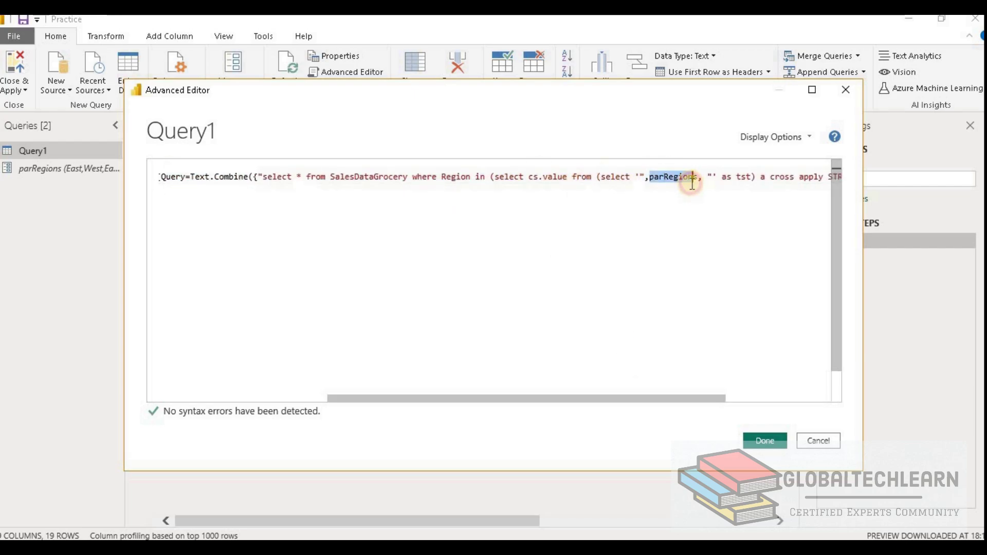
{"action": "left_click", "coordinate": [692, 393]}
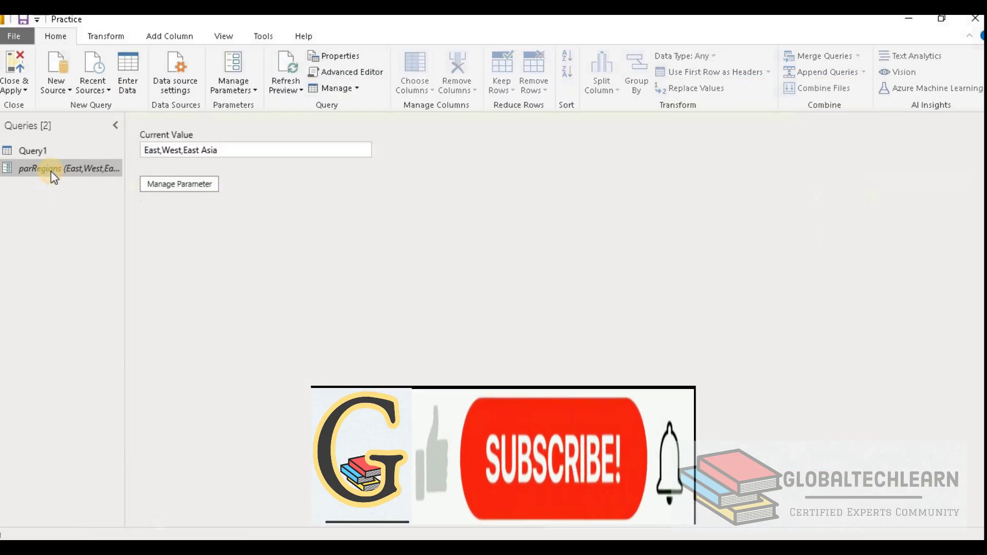
Step: Shorten the parRegions parameter's current value so it contains only 'East'
{"action": "left_click", "coordinate": [236, 152]}
{"action": "key", "text": "BackSpace"}
{"action": "key", "text": "BackSpace"}
{"action": "key", "text": "BackSpace"}
{"action": "key", "text": "BackSpace"}
{"action": "key", "text": "BackSpace"}
{"action": "key", "text": "BackSpace"}
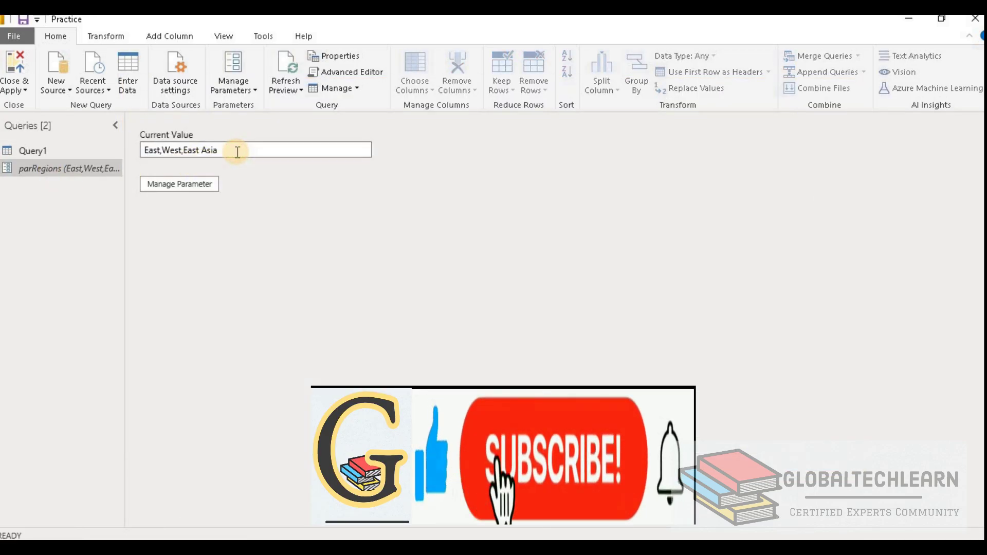
{"action": "key", "text": "BackSpace"}
{"action": "key", "text": "BackSpace"}
{"action": "key", "text": "BackSpace"}
{"action": "key", "text": "BackSpace"}
{"action": "key", "text": "BackSpace"}
{"action": "key", "text": "BackSpace"}
{"action": "key", "text": "BackSpace"}
{"action": "key", "text": "BackSpace"}
{"action": "key", "text": "BackSpace"}
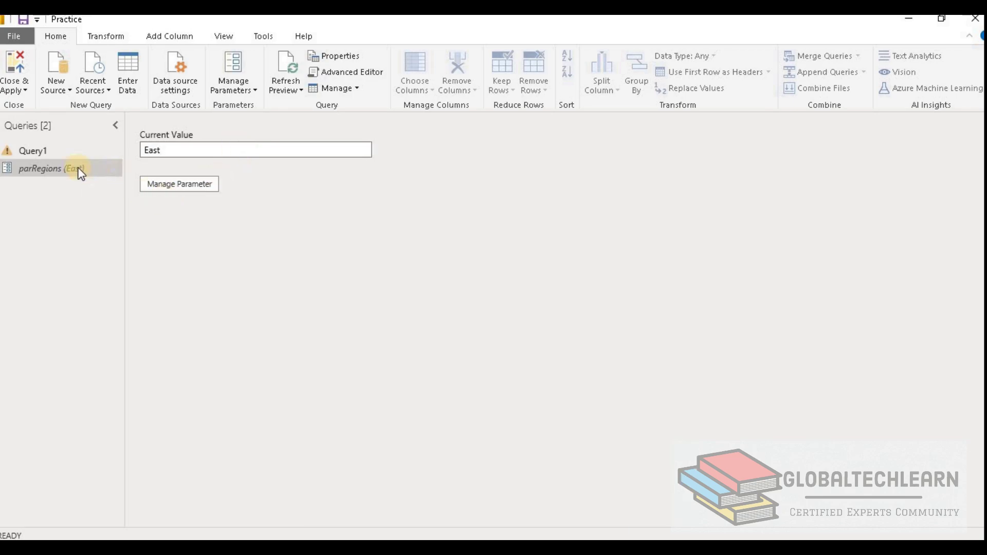
Step: Open Query1 and grant permission to run its native database query against MyDatabase with the 'East' region
{"action": "left_click", "coordinate": [51, 154]}
{"action": "left_click", "coordinate": [420, 154]}
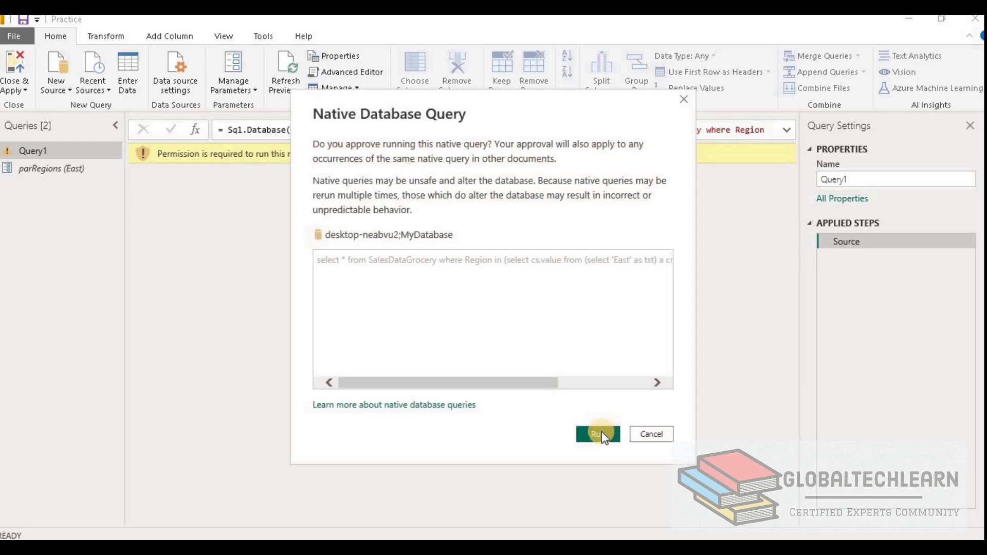
{"action": "left_click", "coordinate": [599, 433]}
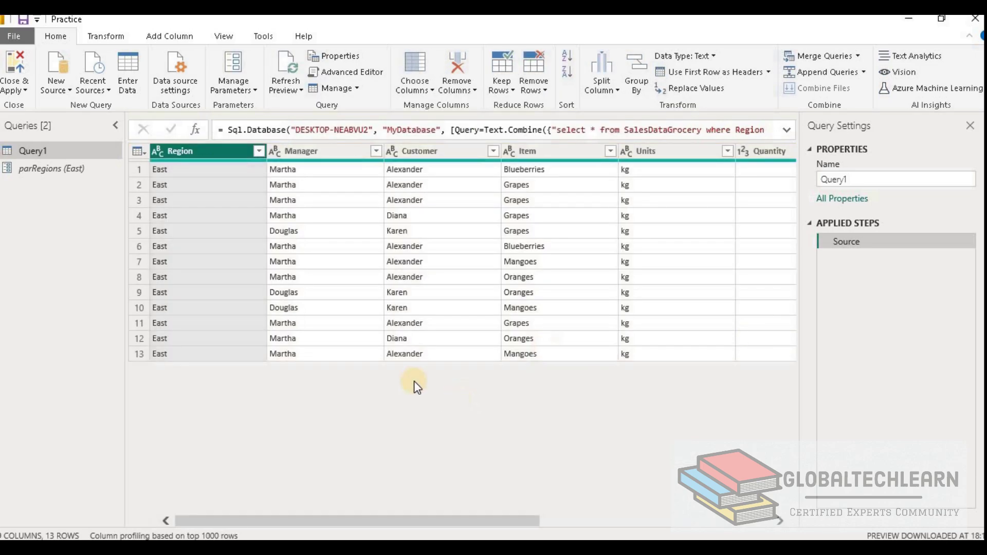